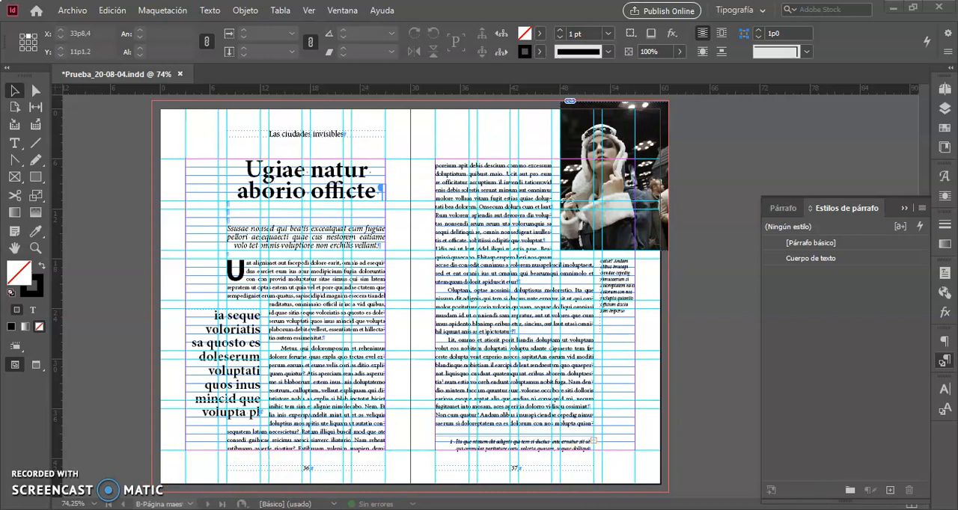
left_click(891, 491)
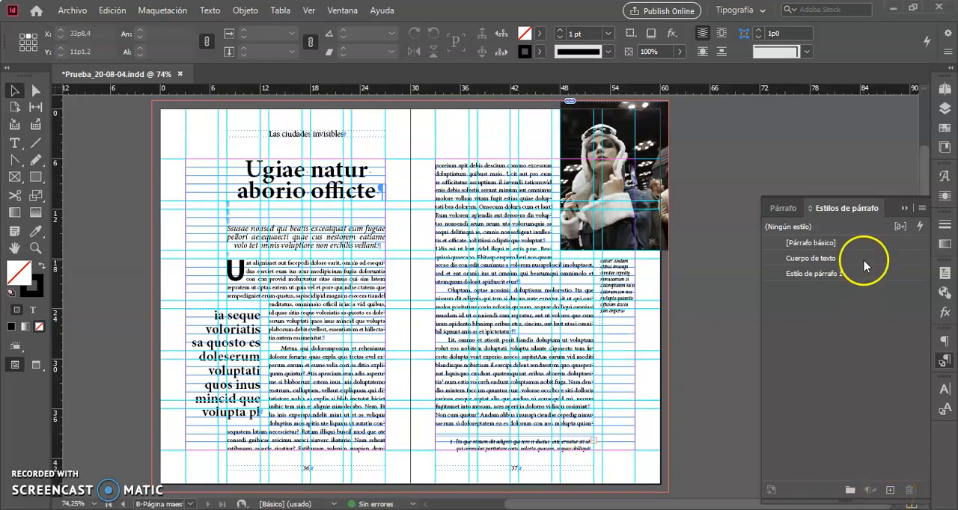
left_click(894, 275)
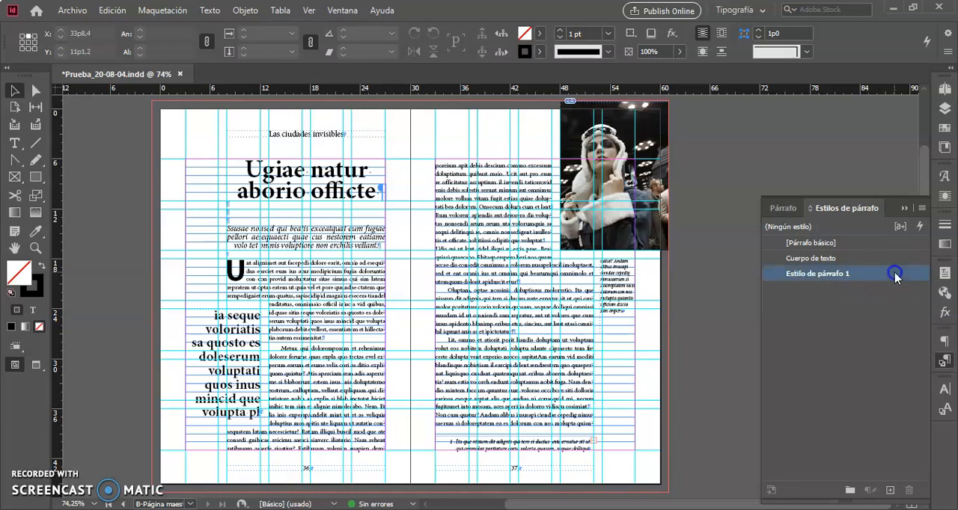
double_click(895, 275)
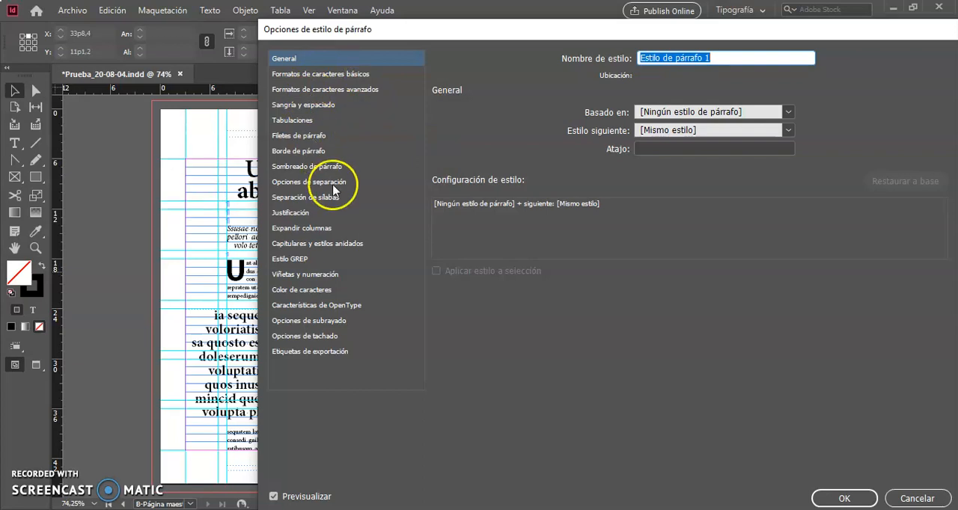
left_click(916, 498)
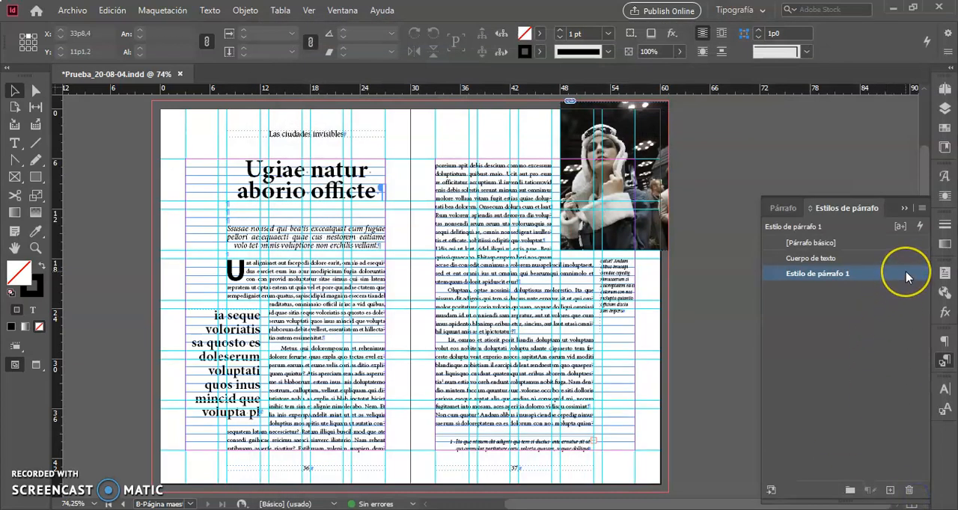
left_click(908, 490)
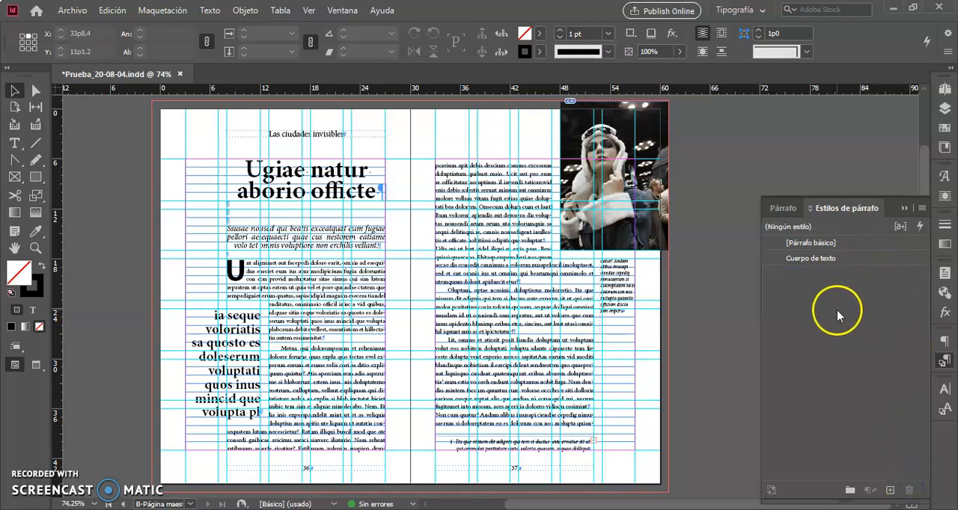
Create a new paragraph style from the formatting of the two-line title "Ugiae natur aborio officte".
left_click(288, 174)
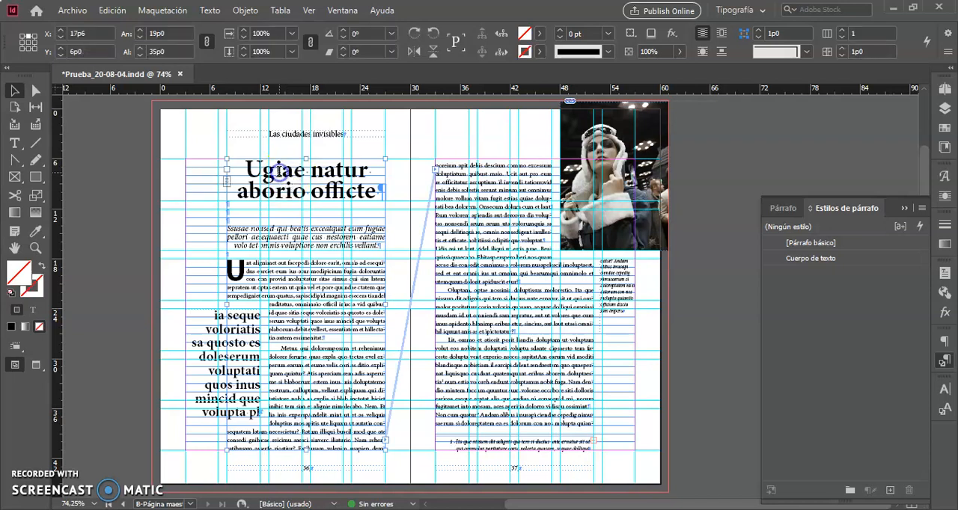
double_click(278, 174)
left_click_drag(269, 173, 312, 187)
left_click(310, 186)
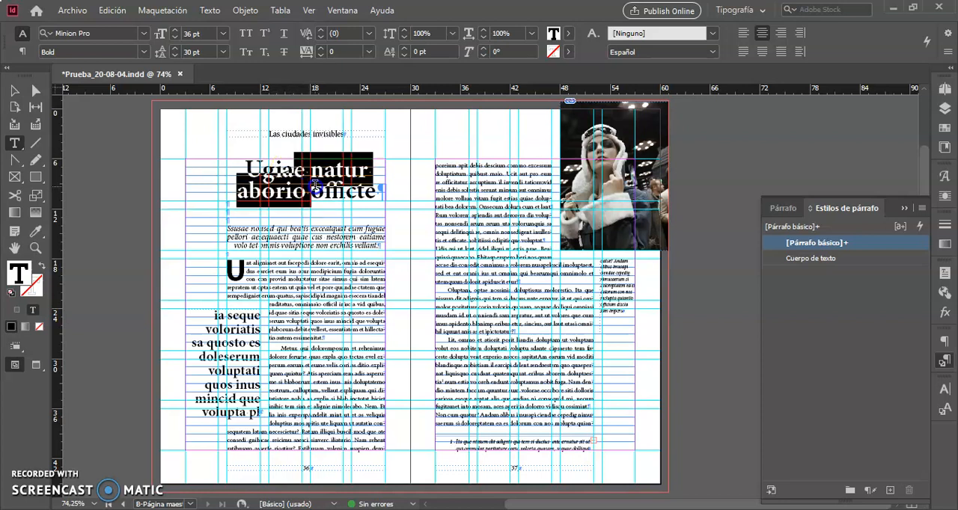
left_click(890, 490)
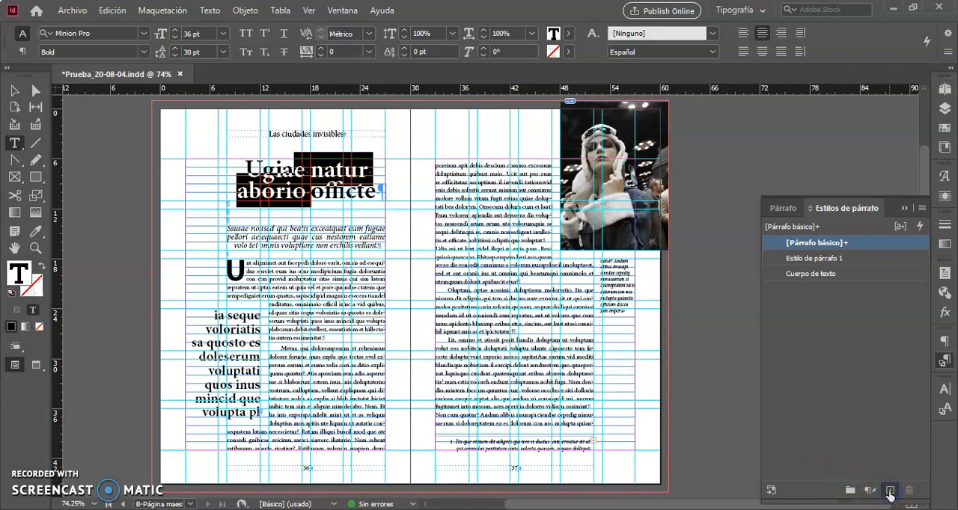
Check the new title style's basic character formats and its indents and spacing, and rename the style Título.
left_click(869, 259)
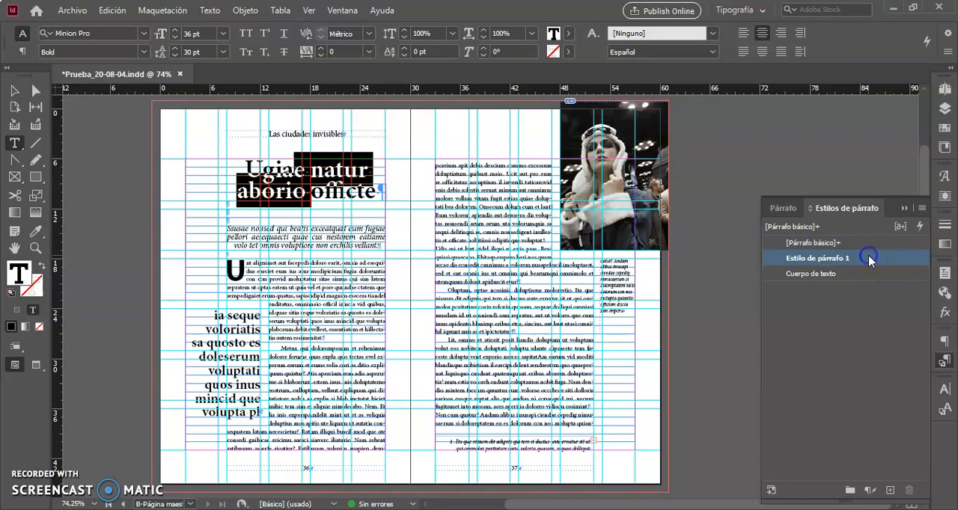
double_click(869, 259)
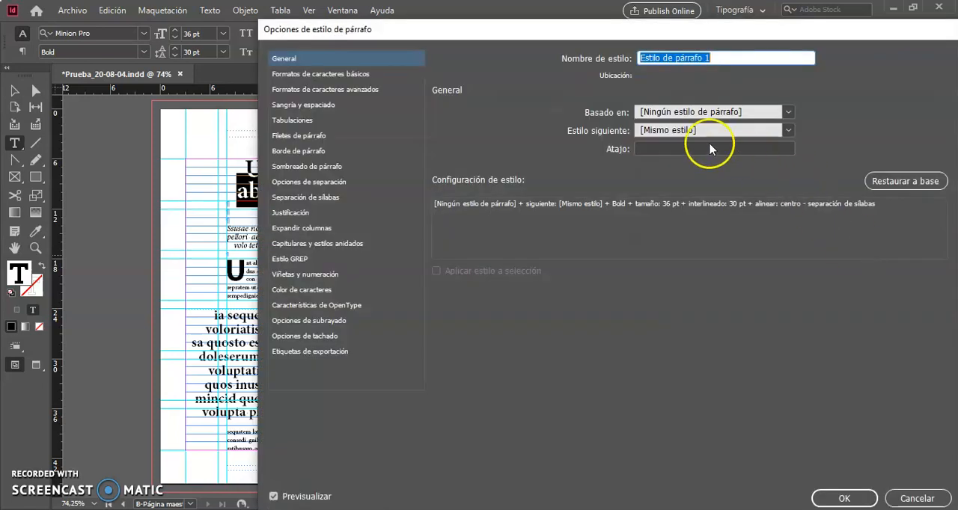
left_click(332, 76)
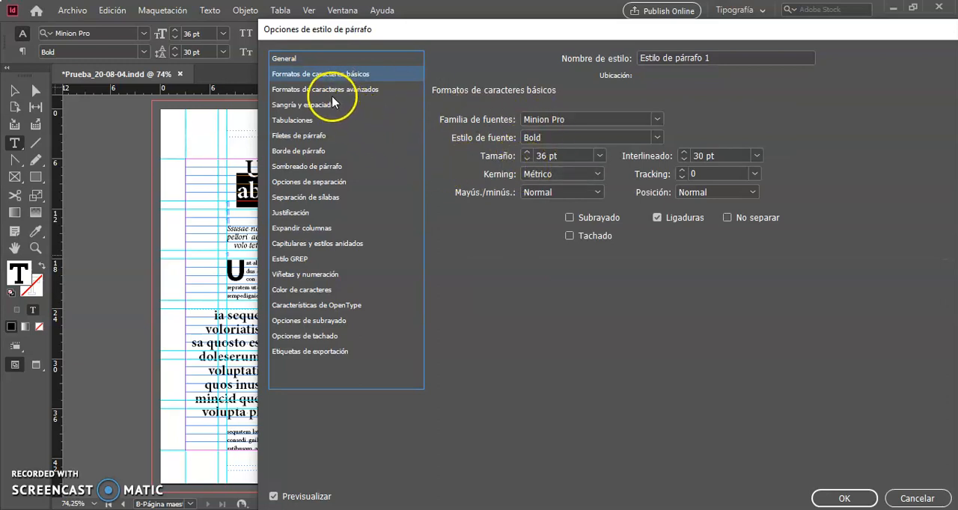
left_click(317, 107)
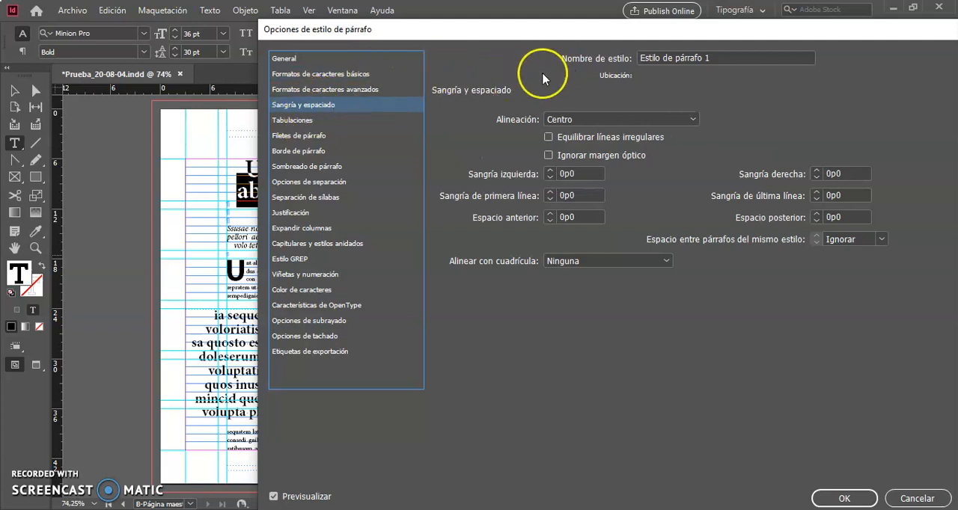
double_click(684, 56)
left_click(684, 56)
triple_click(683, 57)
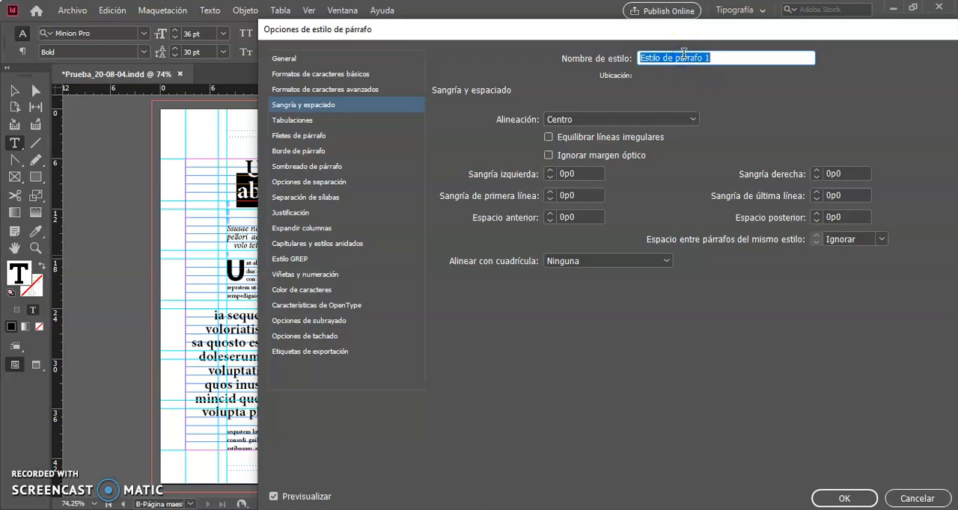
type("Título")
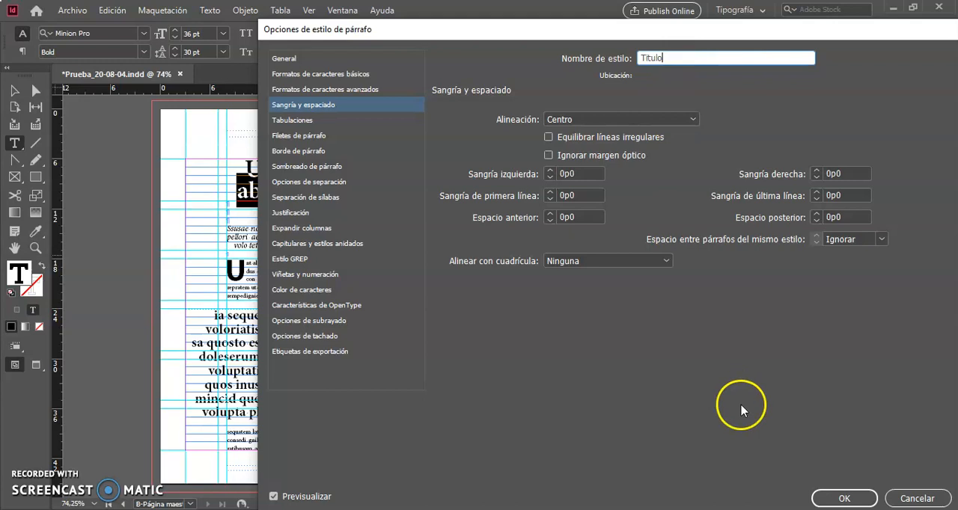
left_click(841, 500)
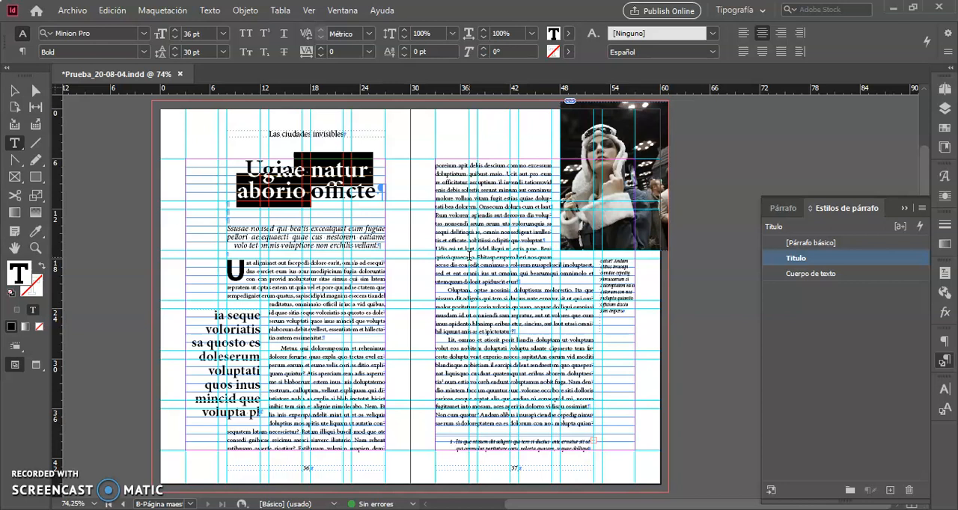
Create a paragraph style named Entradilla from the formatting of the italic intro paragraph below the title.
left_click(257, 229)
left_click_drag(259, 234, 298, 238)
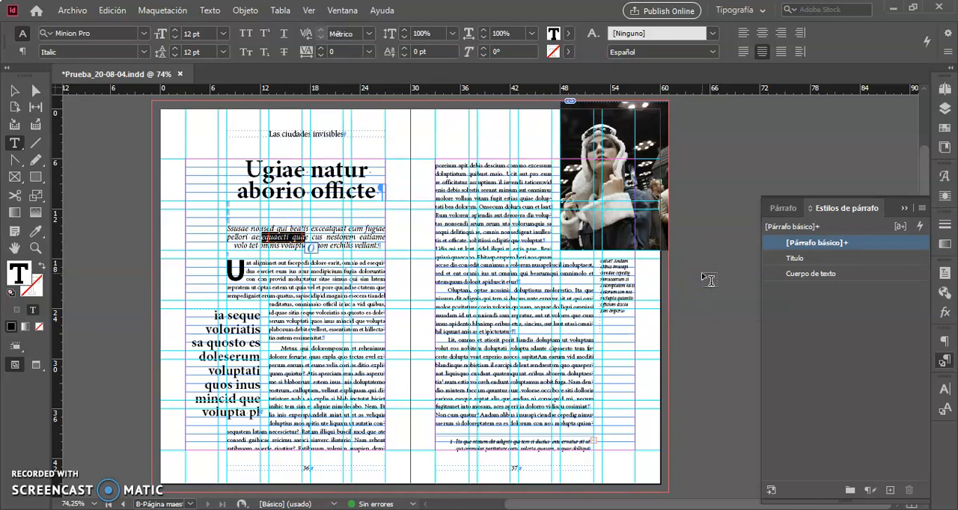
left_click(889, 491)
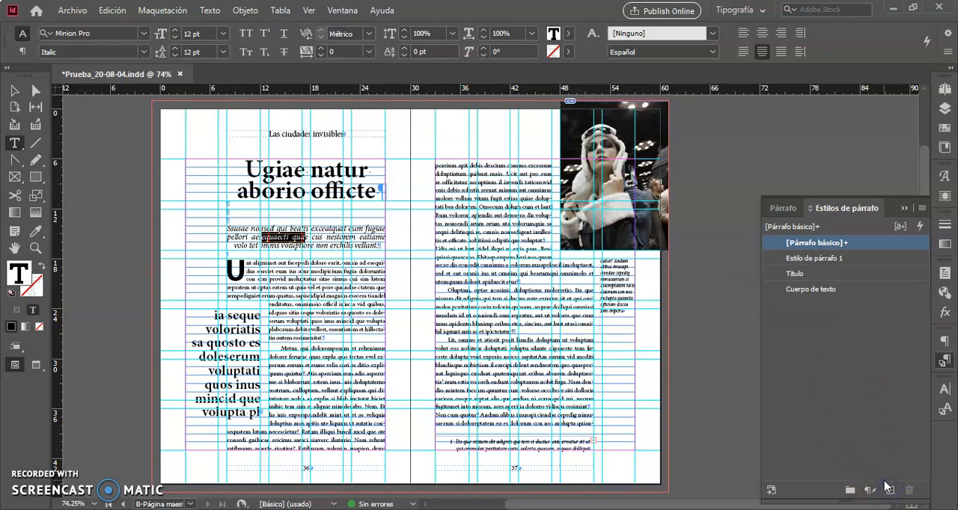
left_click(857, 259)
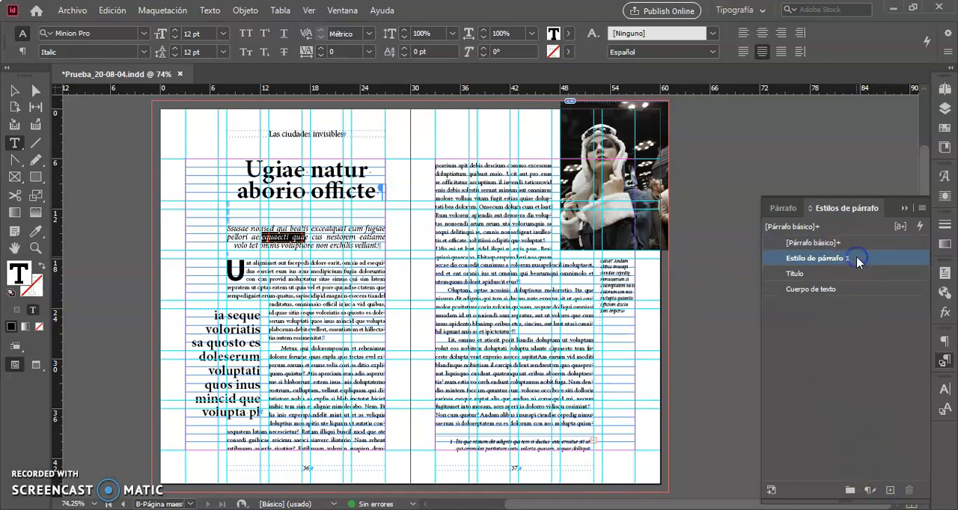
double_click(858, 259)
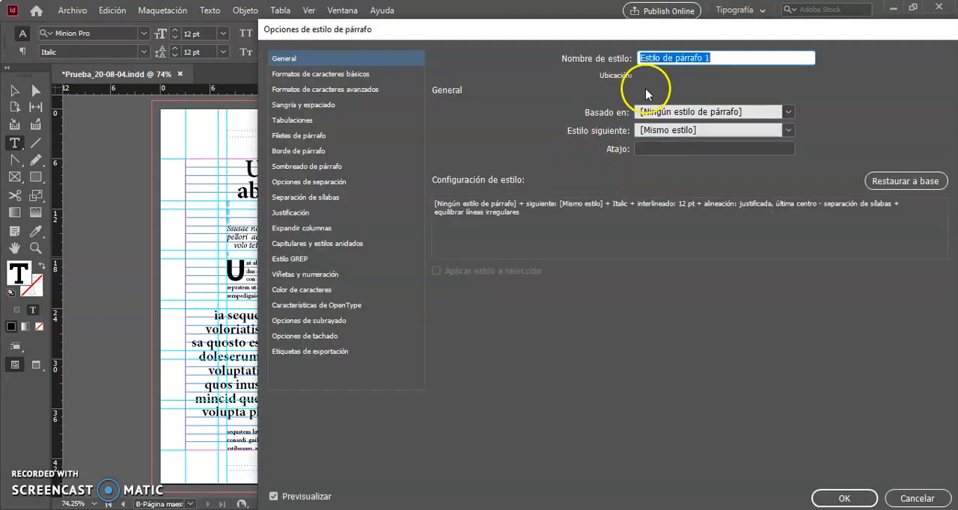
type("Entradilla")
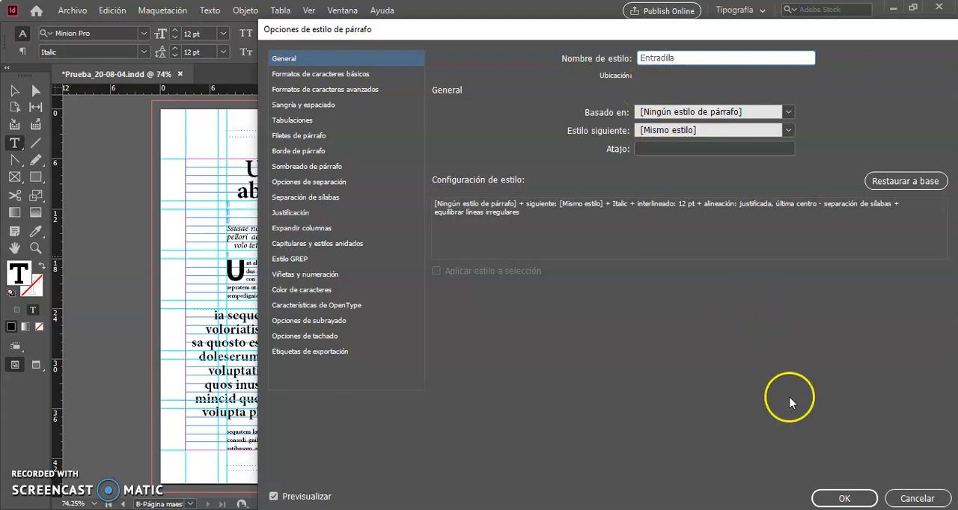
left_click(828, 500)
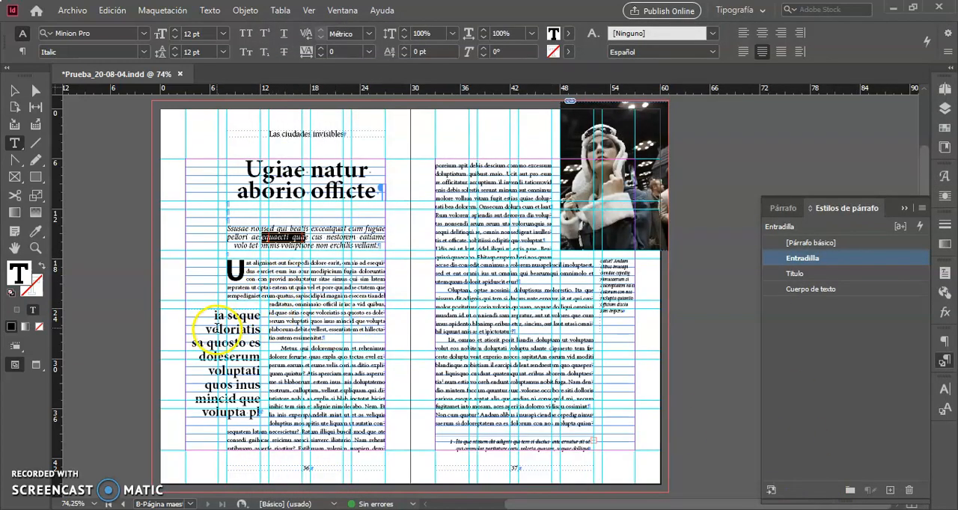
Create a new paragraph style from the formatting of the bold pull quote beside the body text.
left_click_drag(221, 354, 246, 367)
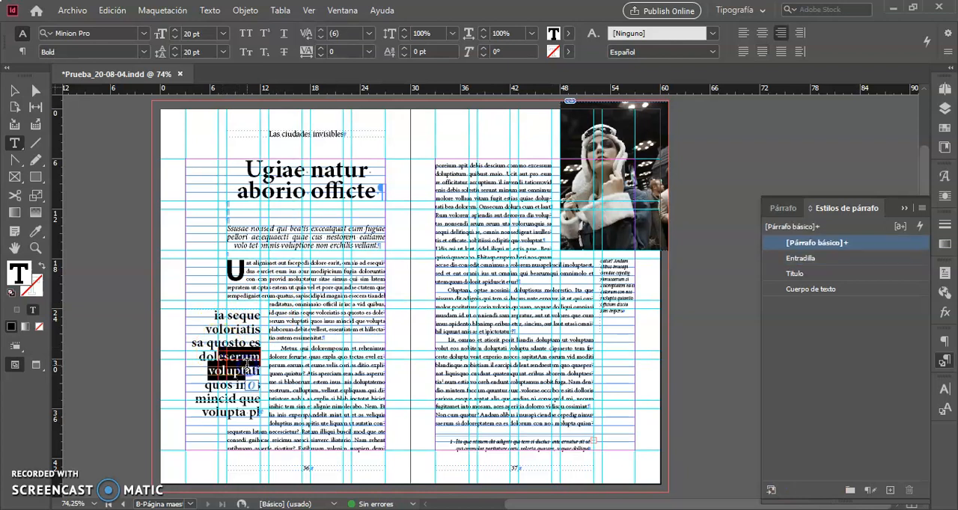
left_click(889, 491)
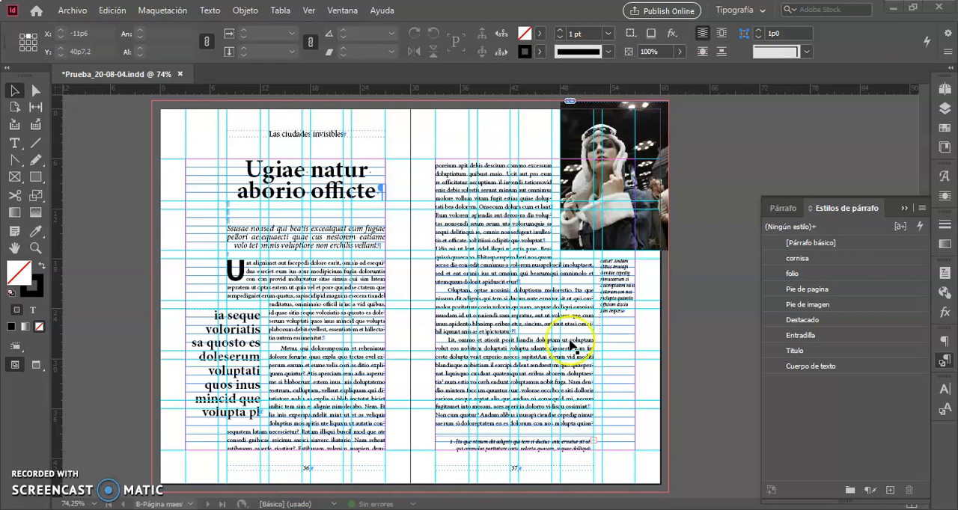
Set the leading of the Título paragraph style to 32 pt, keeping the page's title in view beside the style options.
left_click_drag(194, 124, 404, 271)
scroll(406, 272, "right", 2)
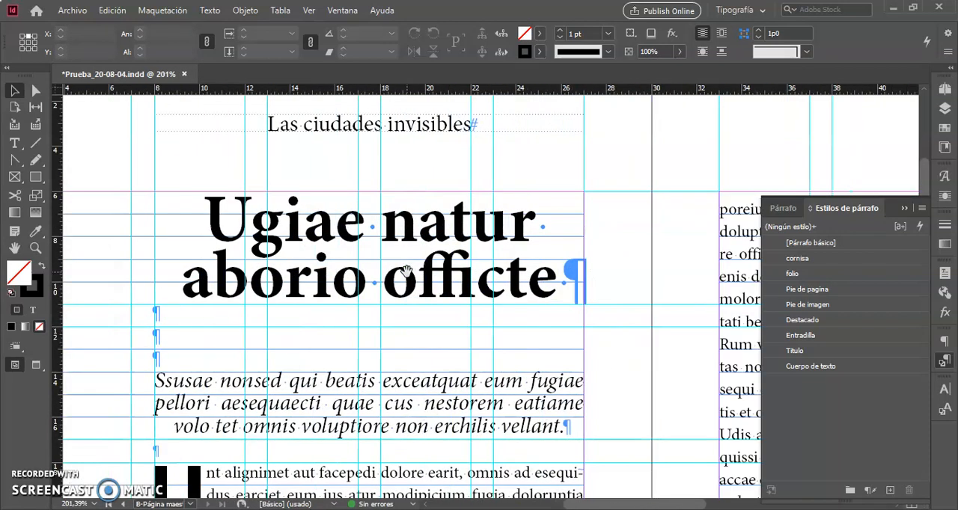
scroll(406, 271, "left", 1)
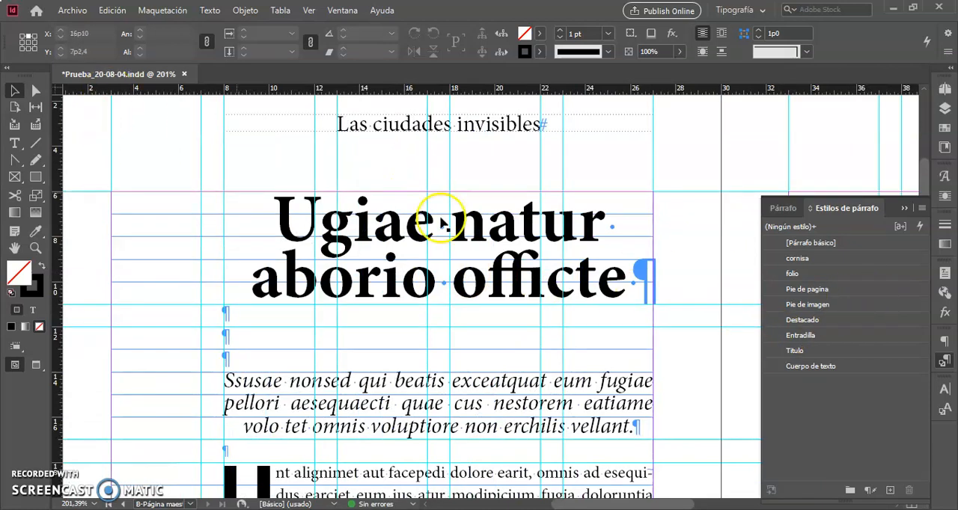
left_click(844, 353)
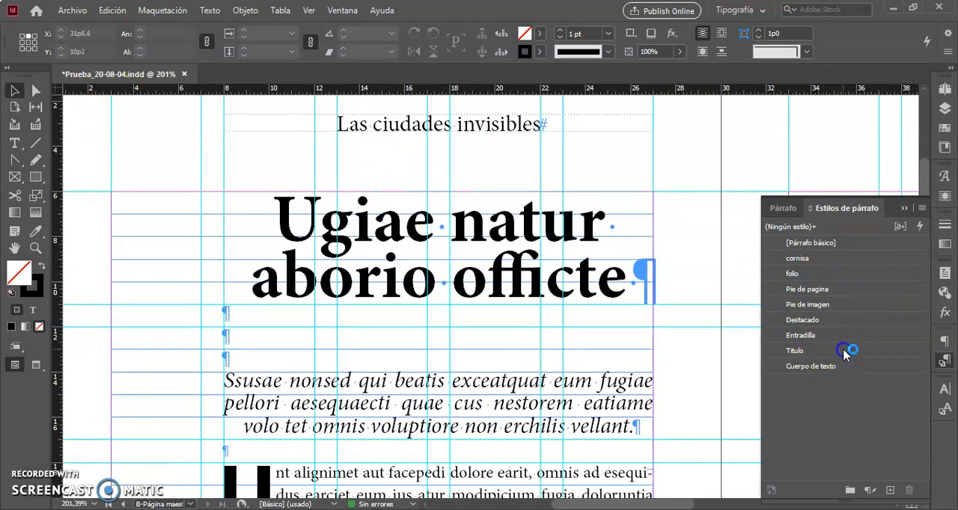
double_click(844, 353)
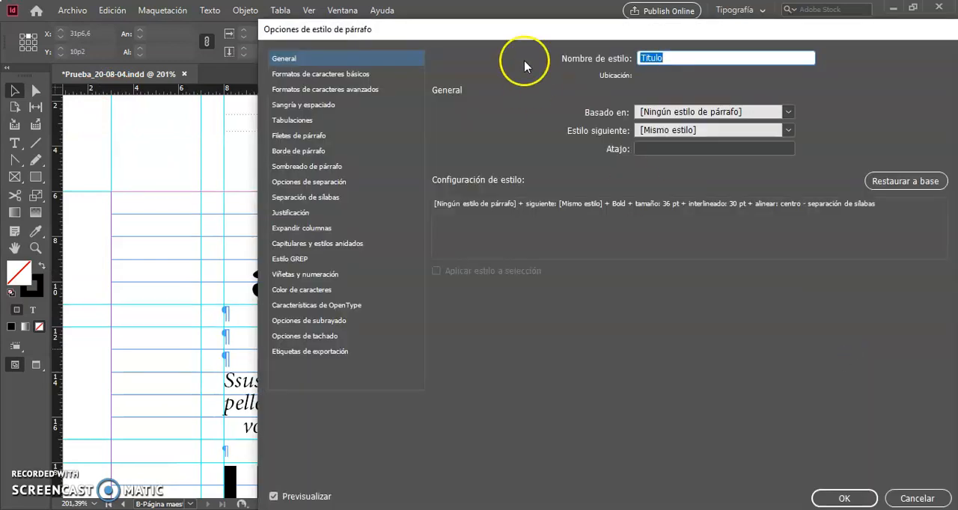
left_click_drag(510, 30, 613, 21)
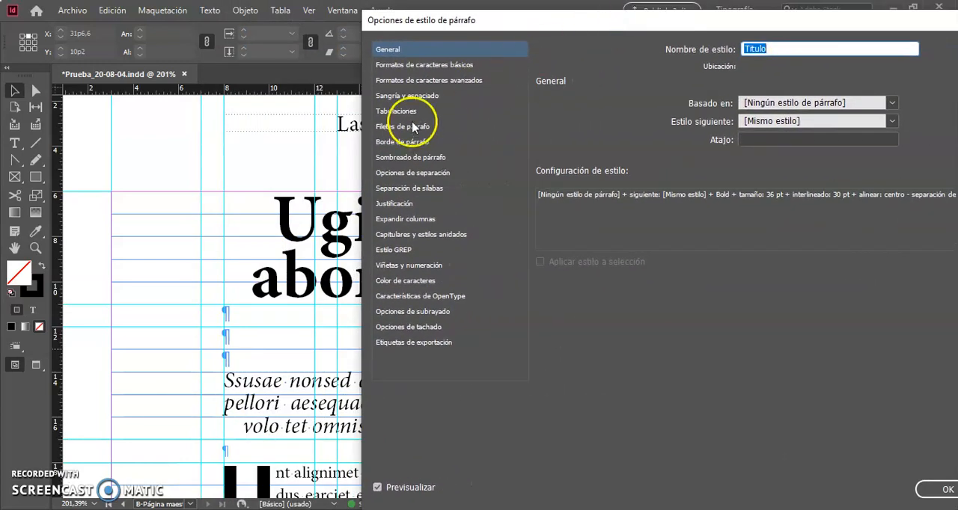
left_click(464, 66)
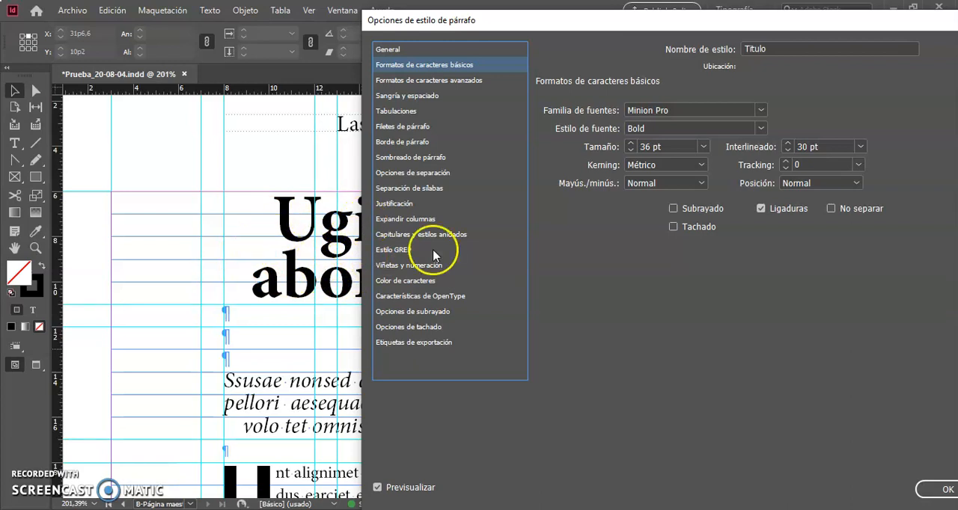
left_click(787, 143)
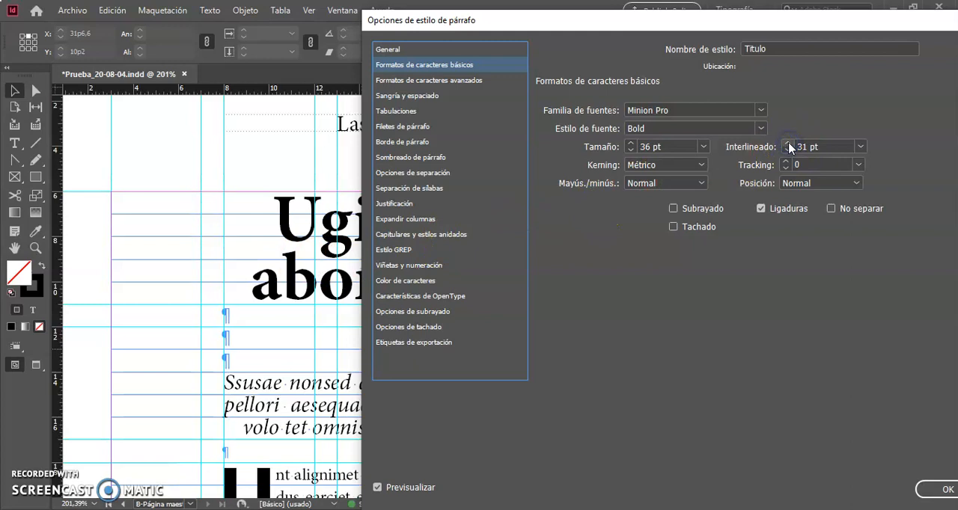
left_click(787, 144)
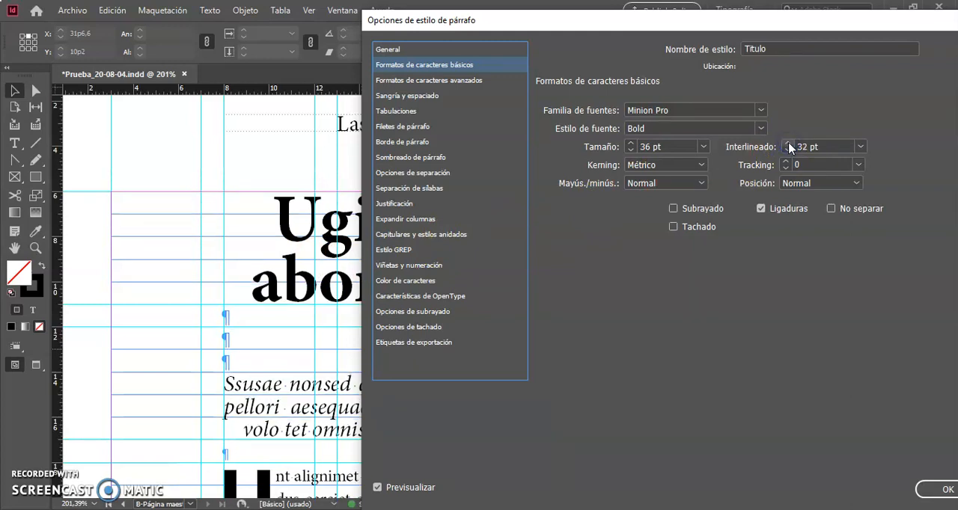
Set the Título style's grid alignment to first line only (Sólo la primera línea).
left_click(419, 83)
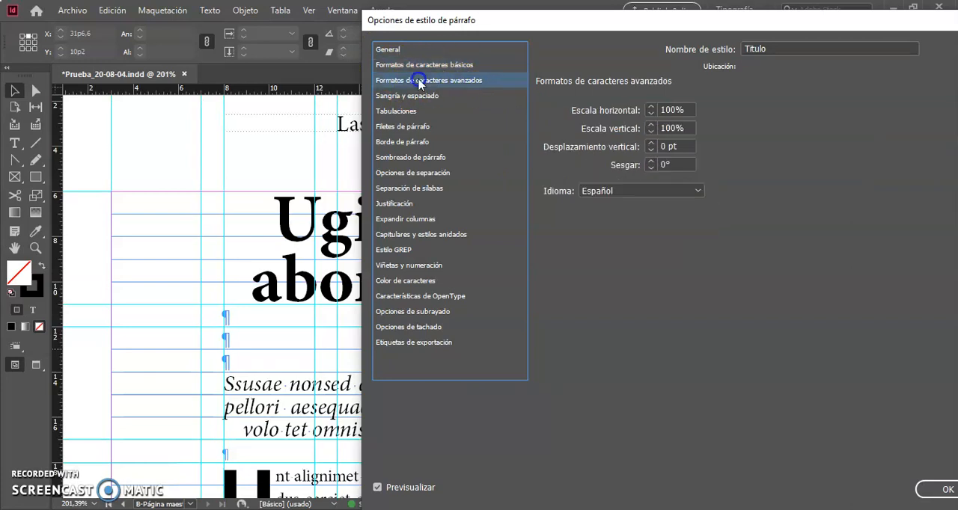
left_click(411, 98)
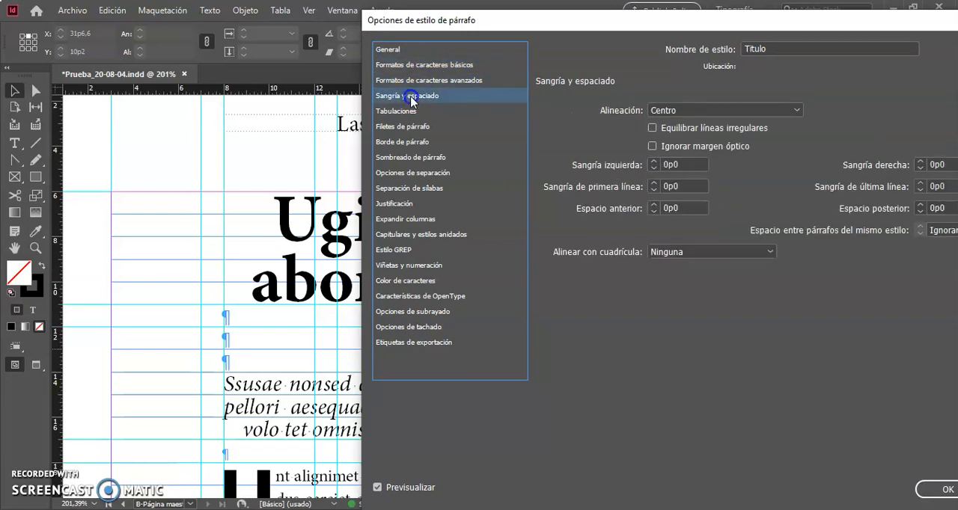
left_click(739, 254)
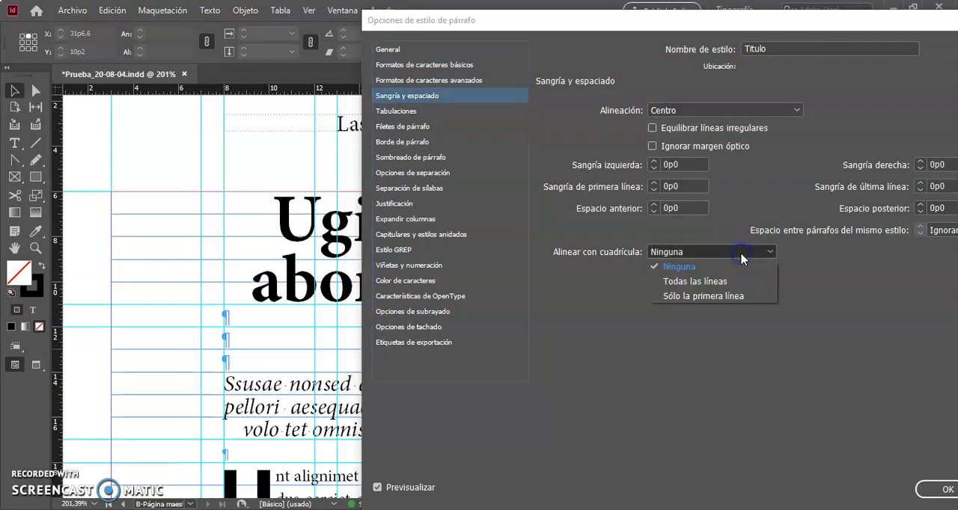
left_click(682, 298)
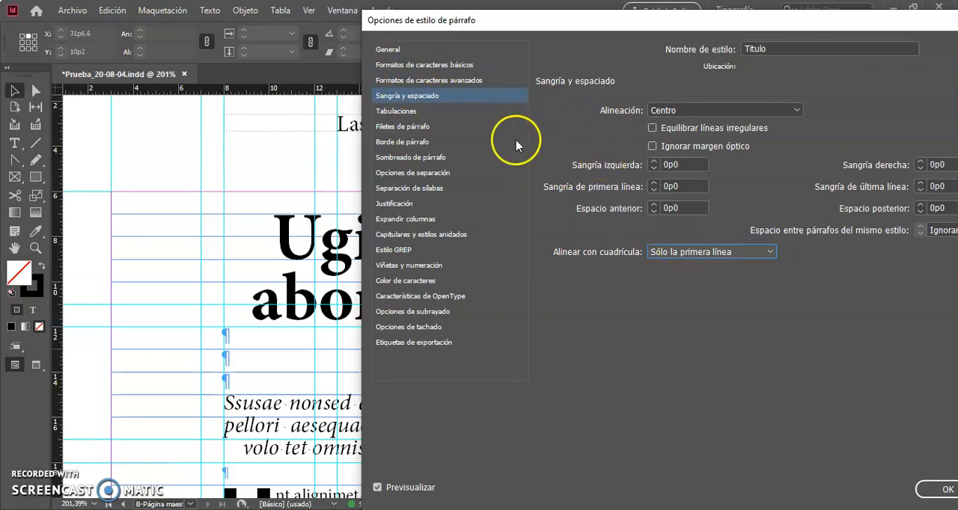
Reduce the Título style's font size to 32 pt and its leading to 30 pt, and apply the changes.
left_click(413, 65)
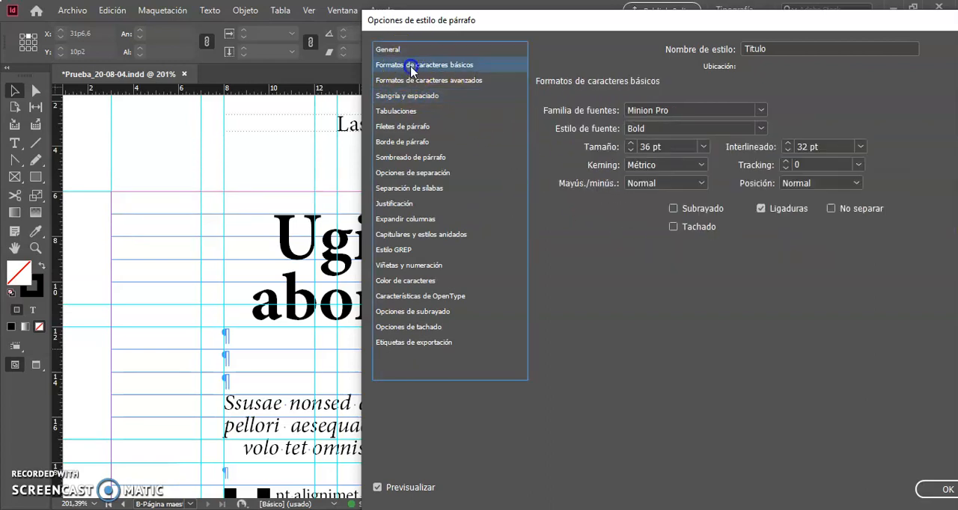
left_click(631, 150)
left_click(631, 149)
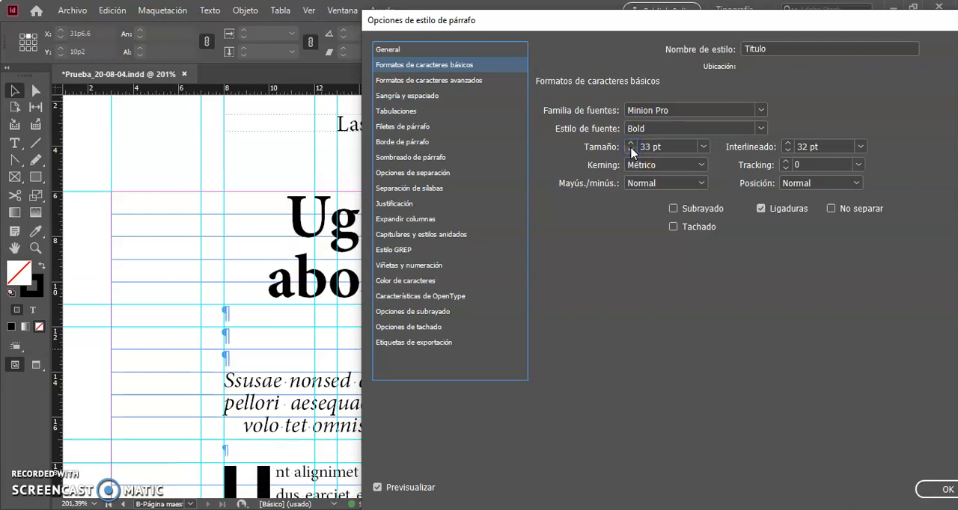
left_click(630, 149)
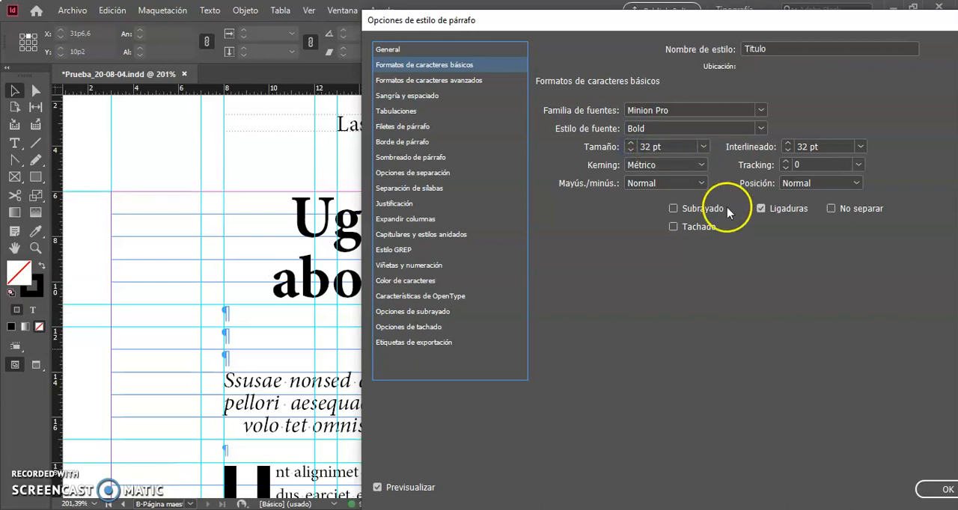
left_click(786, 151)
left_click(786, 151)
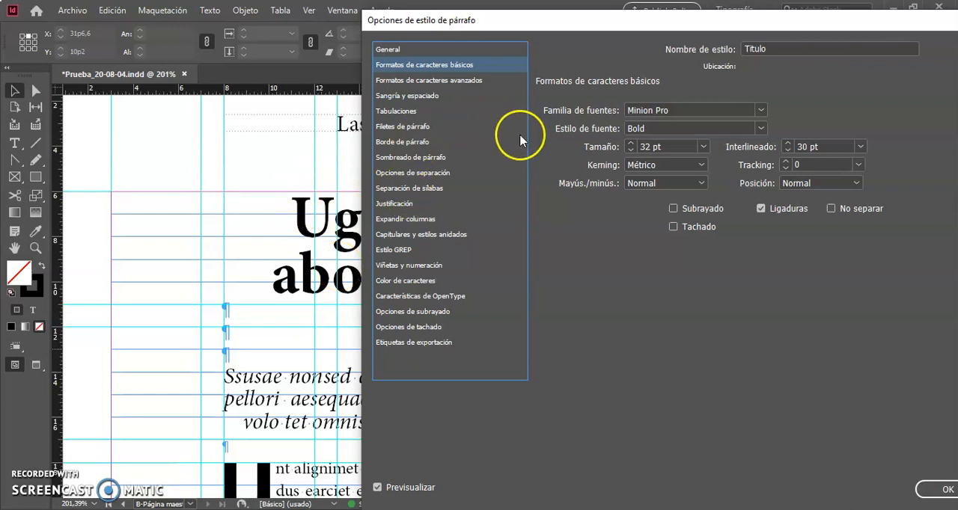
left_click(421, 95)
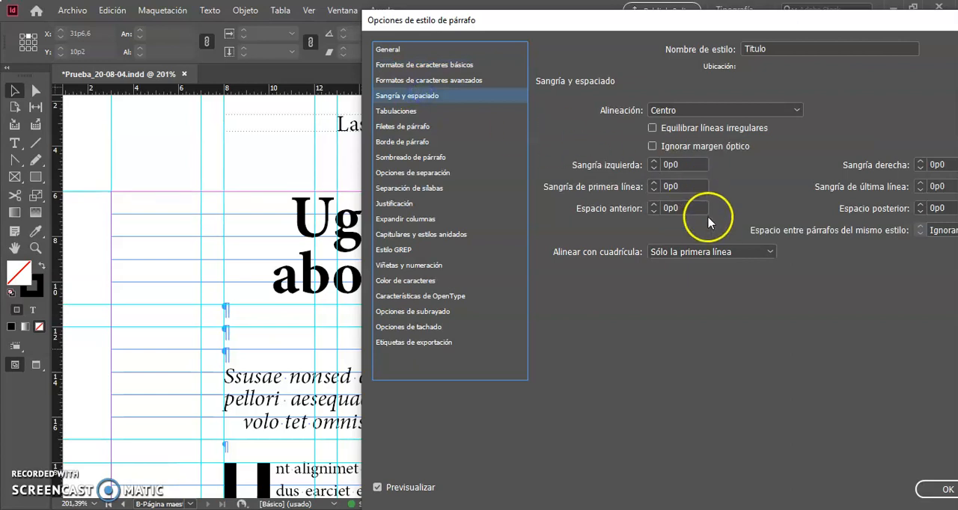
left_click_drag(770, 28, 581, 20)
left_click(756, 481)
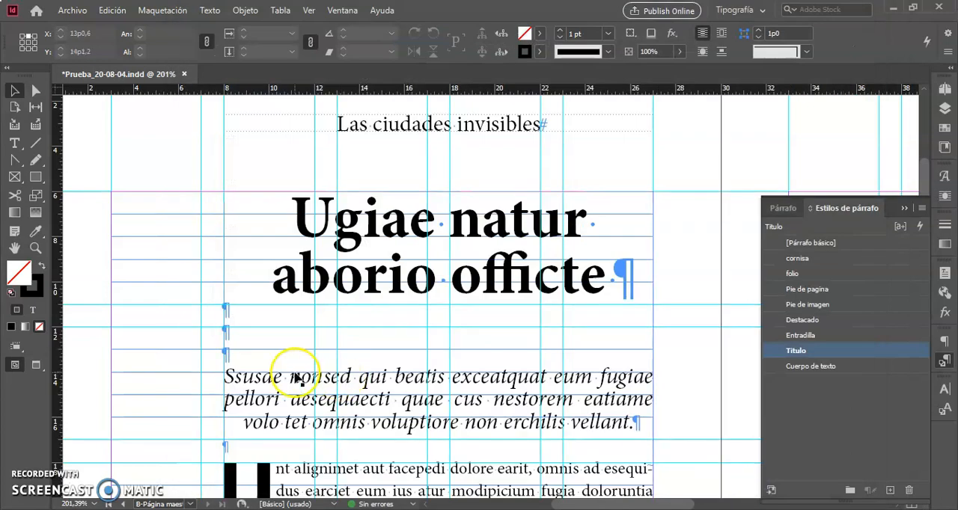
Delete the three empty paragraphs between the title and the italic intro, and deselect the text frame.
double_click(240, 361)
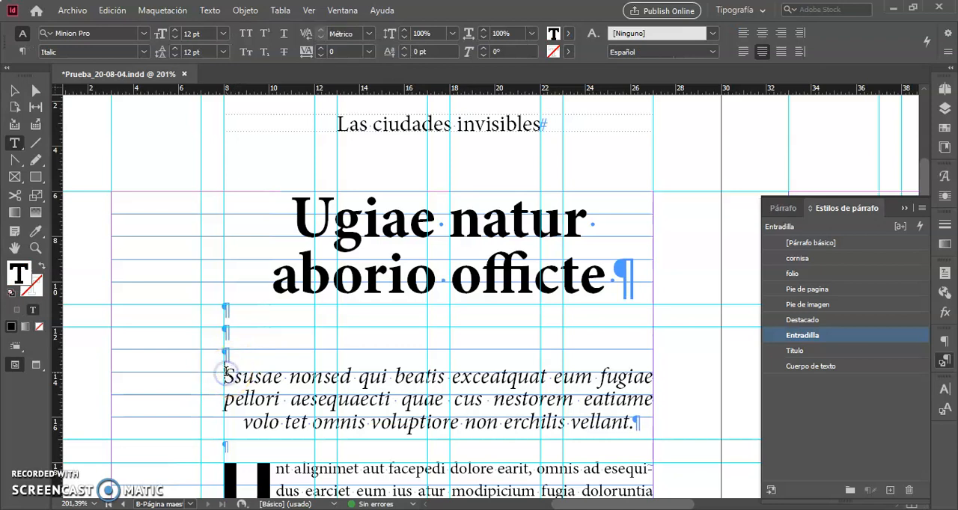
key("BackSpace")
key("BackSpace")
key("BackSpace")
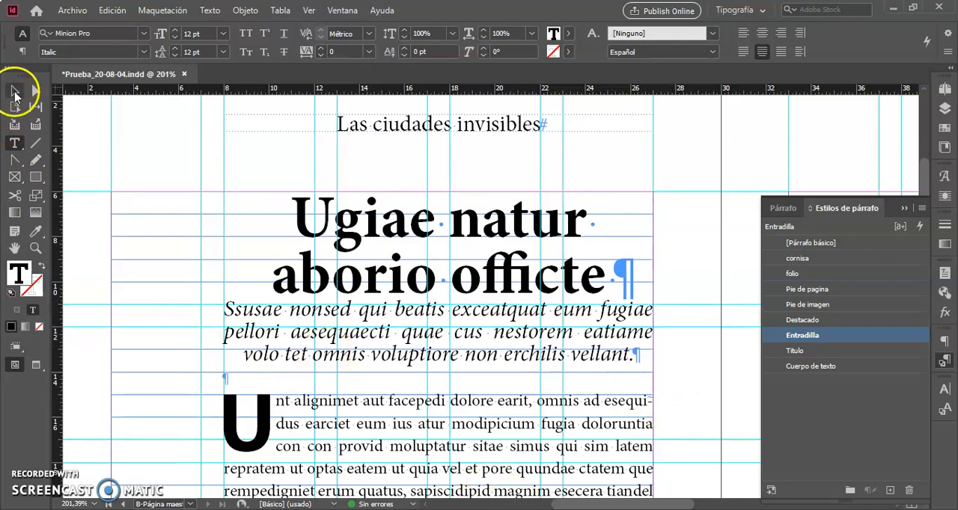
left_click(15, 93)
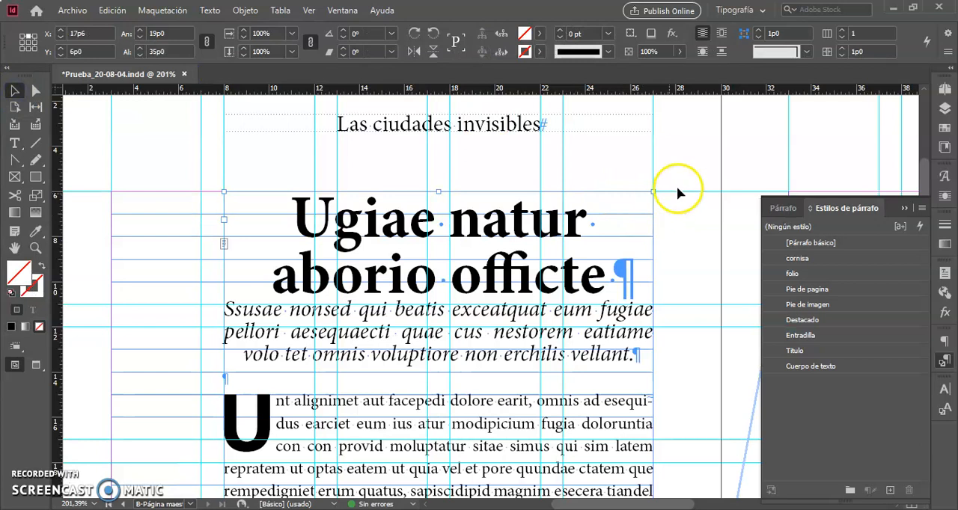
left_click(684, 183)
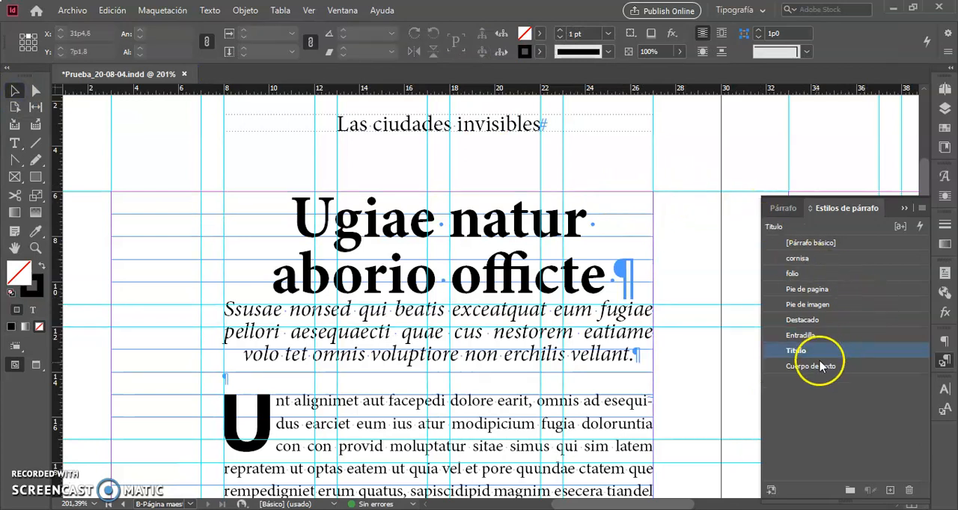
Set the Título paragraph style's space after (Espacio posterior) to 3p0 and apply it.
double_click(840, 355)
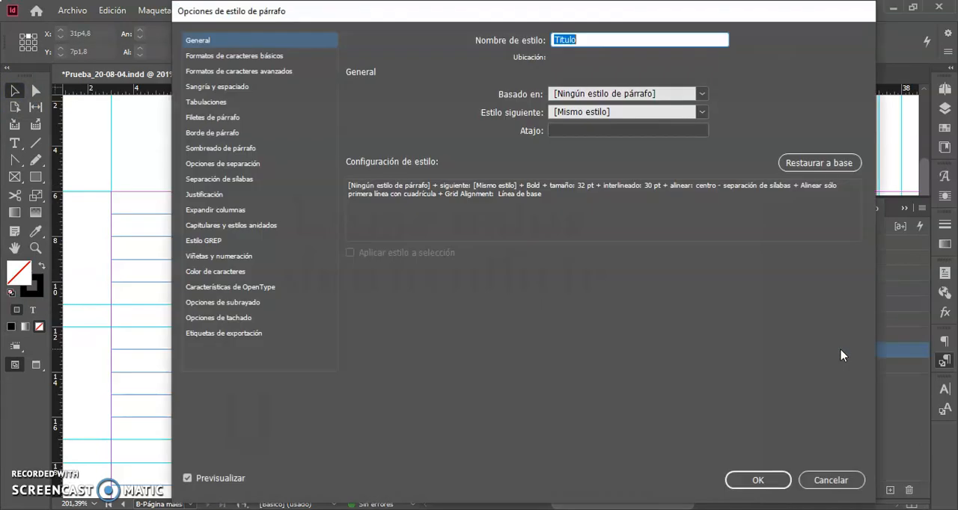
left_click_drag(512, 16, 699, 19)
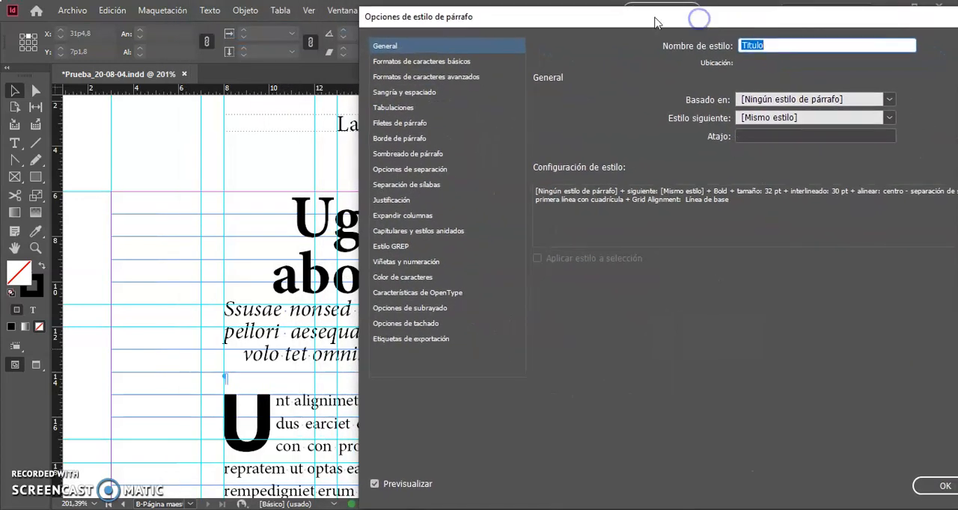
left_click(422, 94)
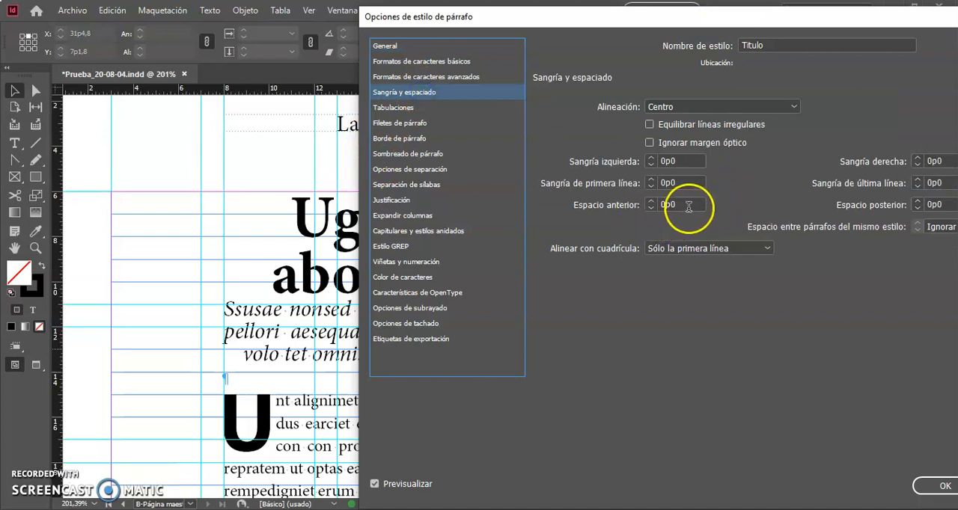
left_click_drag(798, 24, 765, 25)
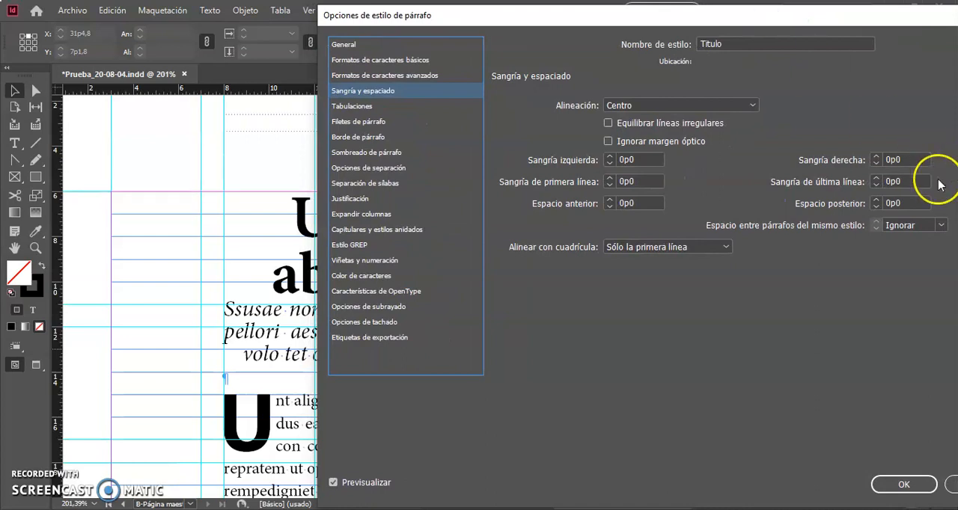
double_click(906, 202)
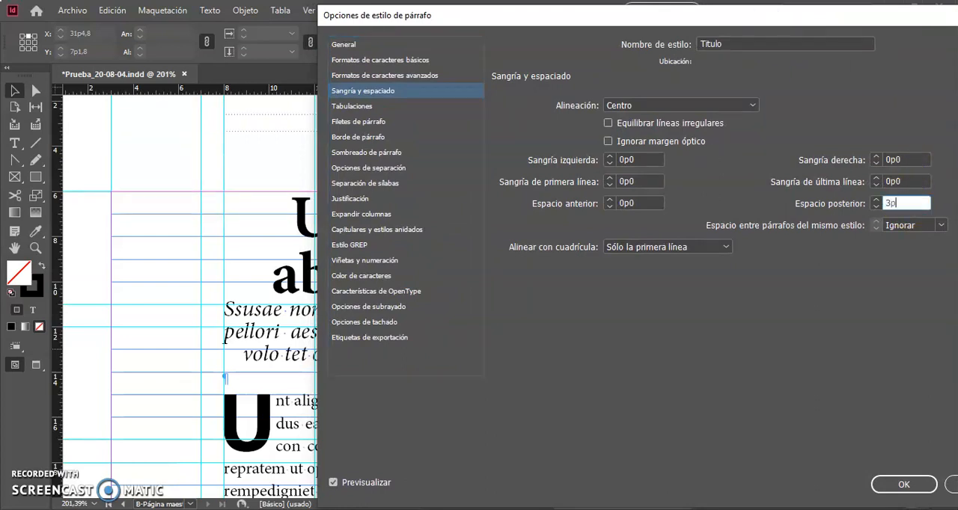
type("3p0")
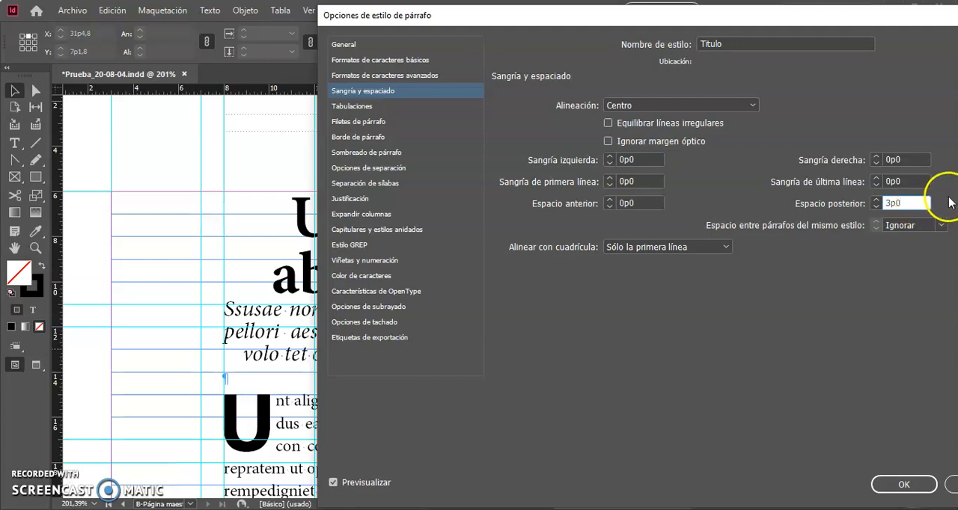
left_click(918, 182)
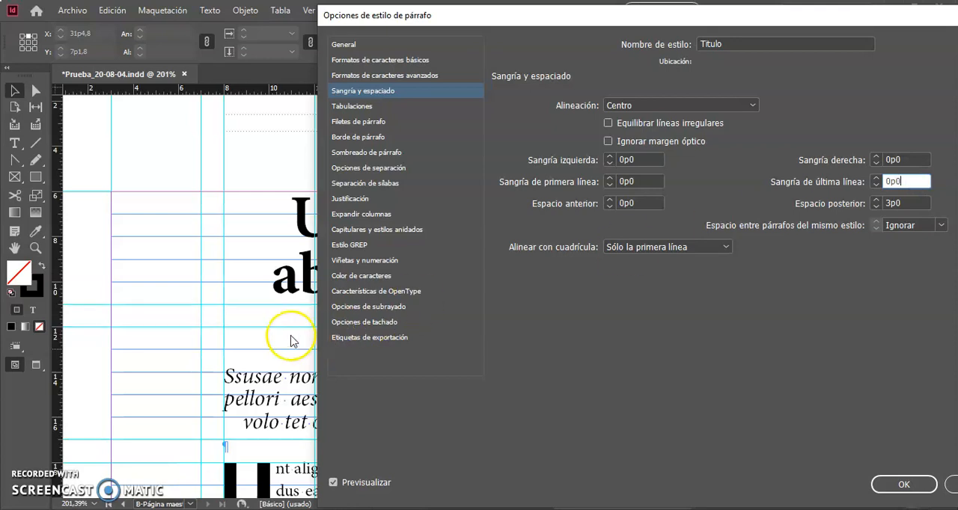
left_click(903, 485)
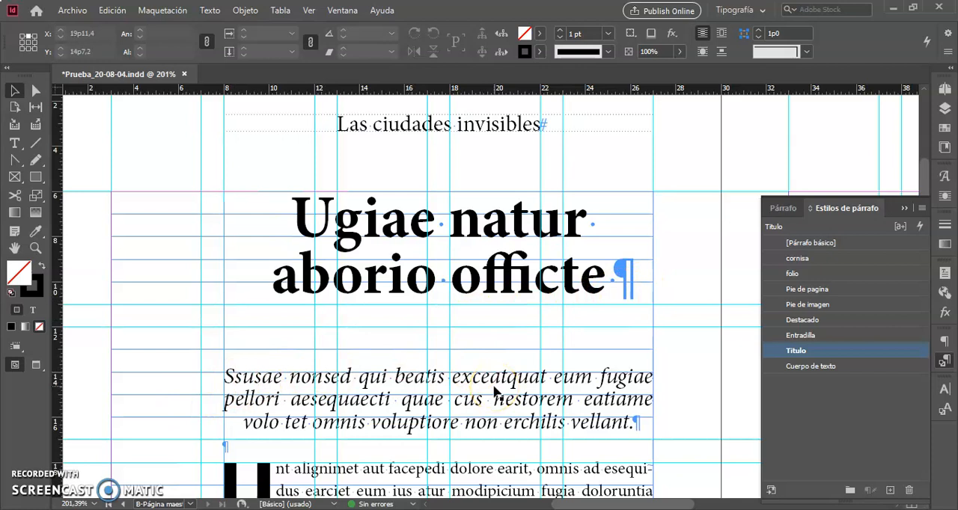
Set the Entradilla paragraph style's grid alignment to first line only (Sólo la primera línea).
left_click(172, 402)
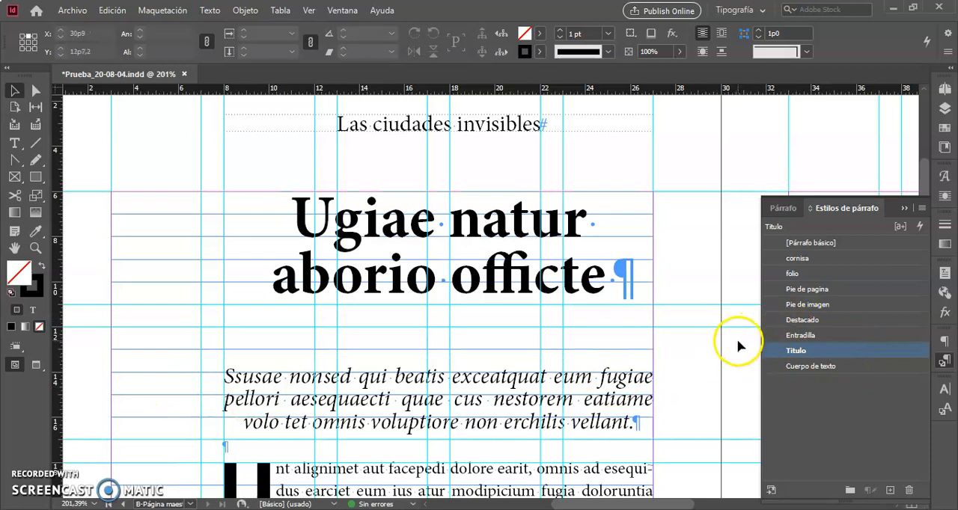
left_click(846, 337)
double_click(848, 338)
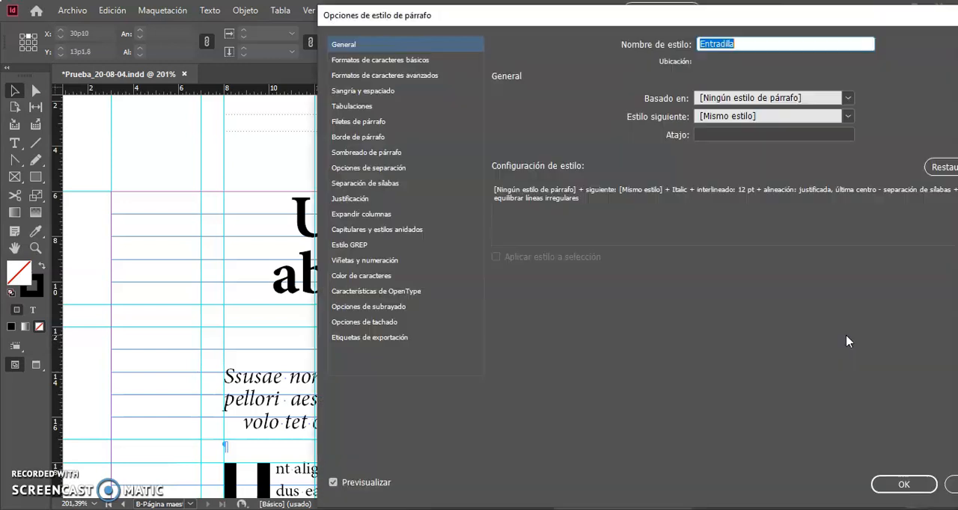
left_click(416, 66)
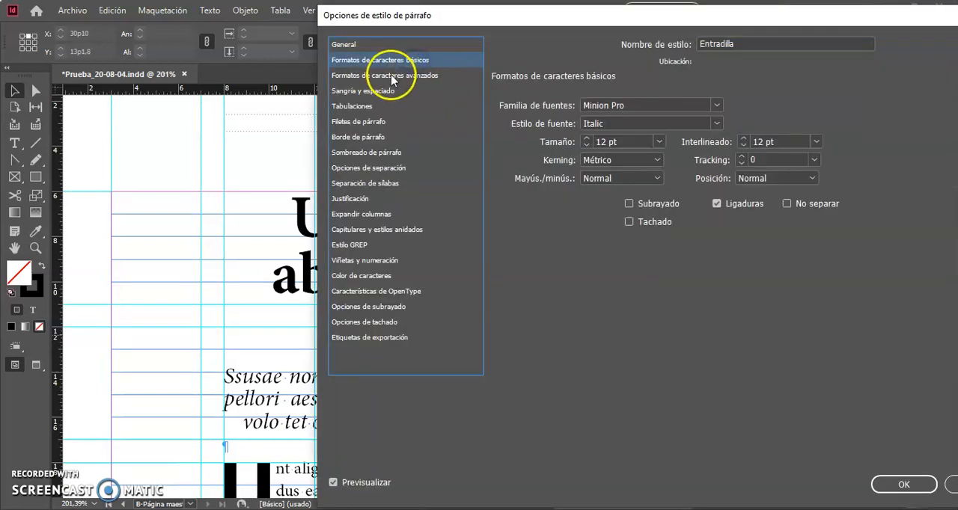
left_click(369, 94)
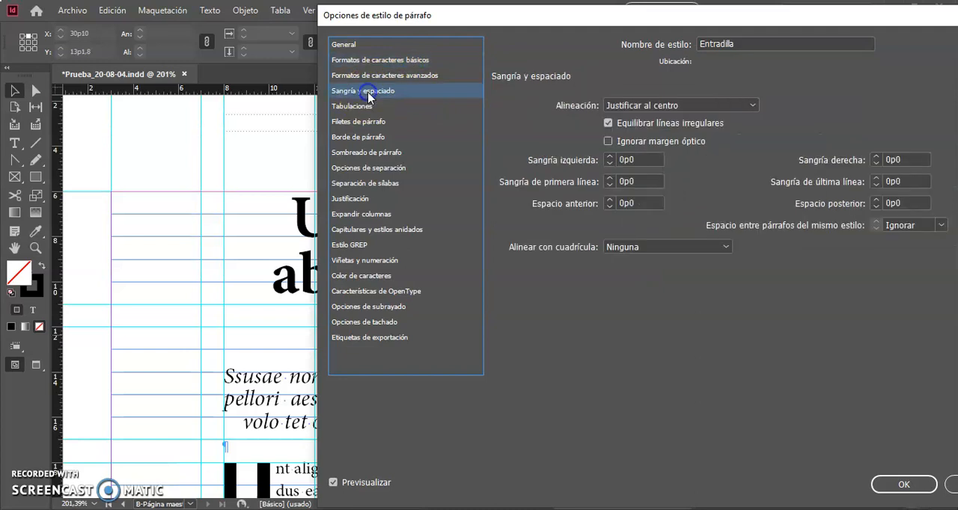
left_click(652, 250)
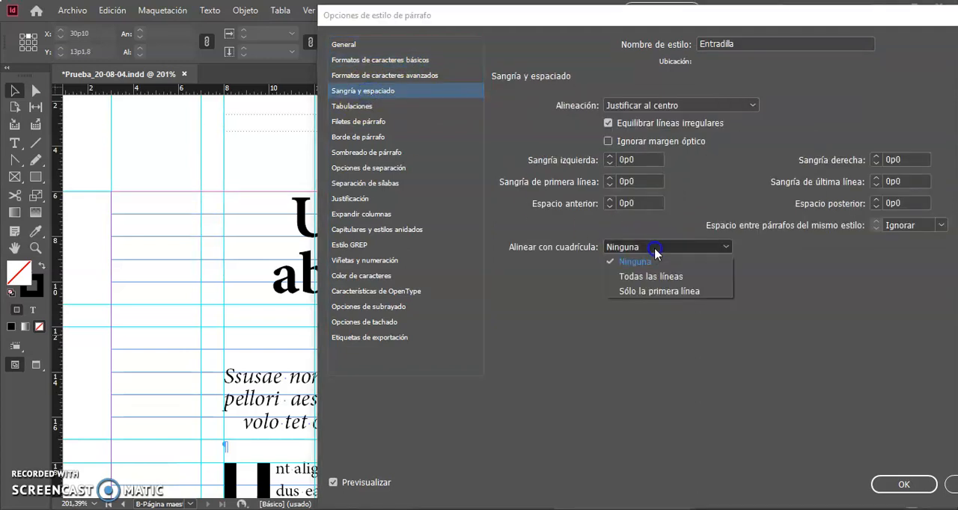
left_click(643, 291)
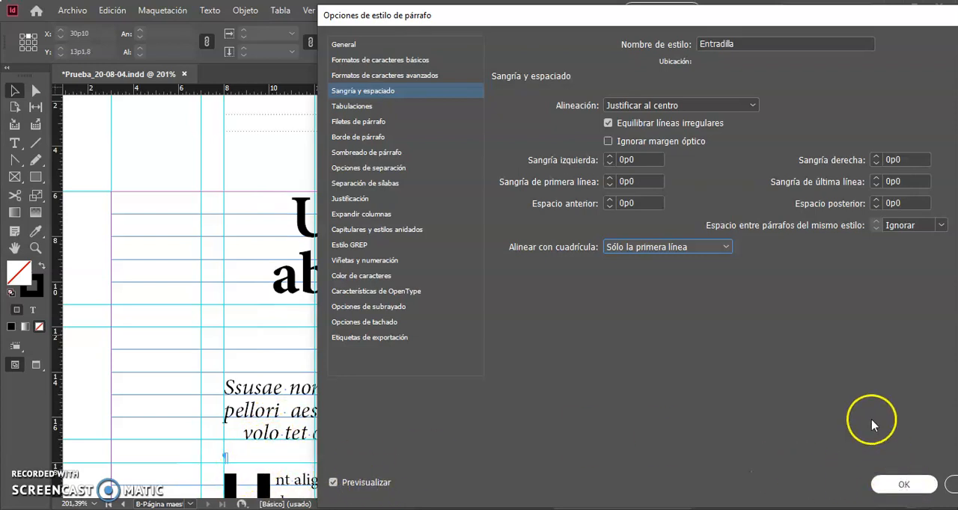
Set the Entradilla style's space after (Espacio posterior) to 1p0 and apply the style changes.
double_click(906, 203)
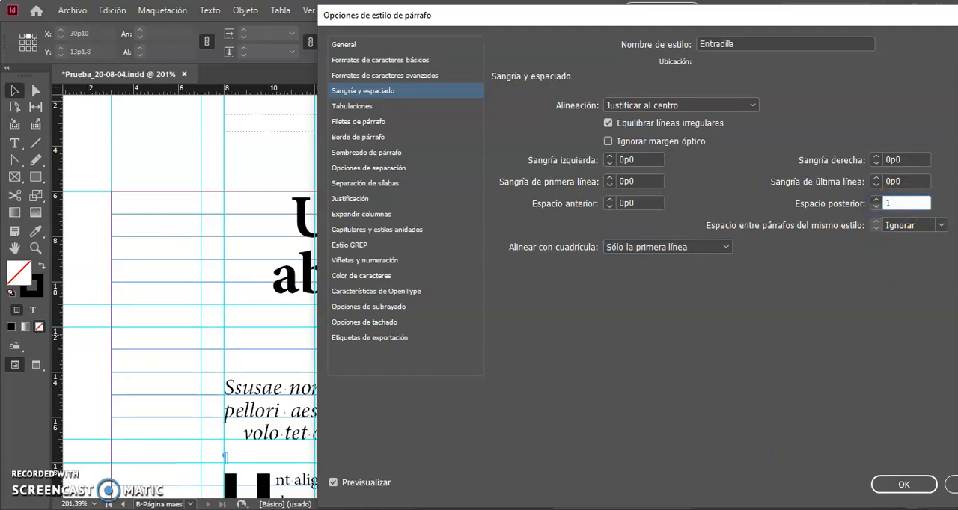
double_click(907, 181)
left_click(902, 485)
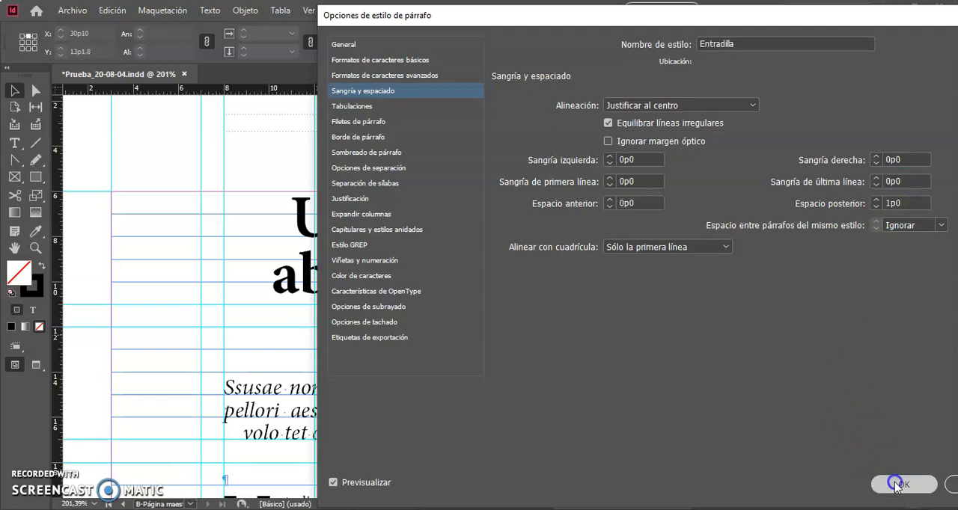
Delete the empty paragraph between the italic intro and the body text.
scroll(448, 416, "down", 1)
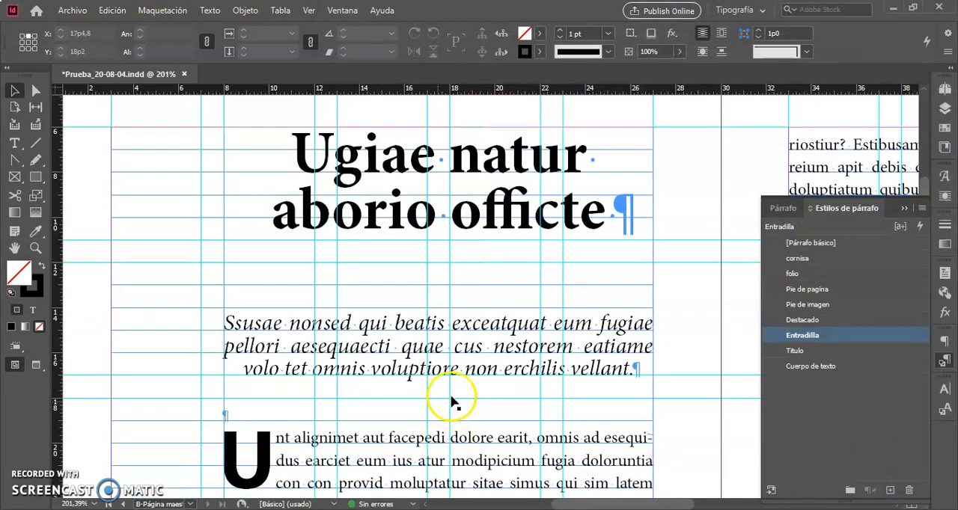
double_click(256, 412)
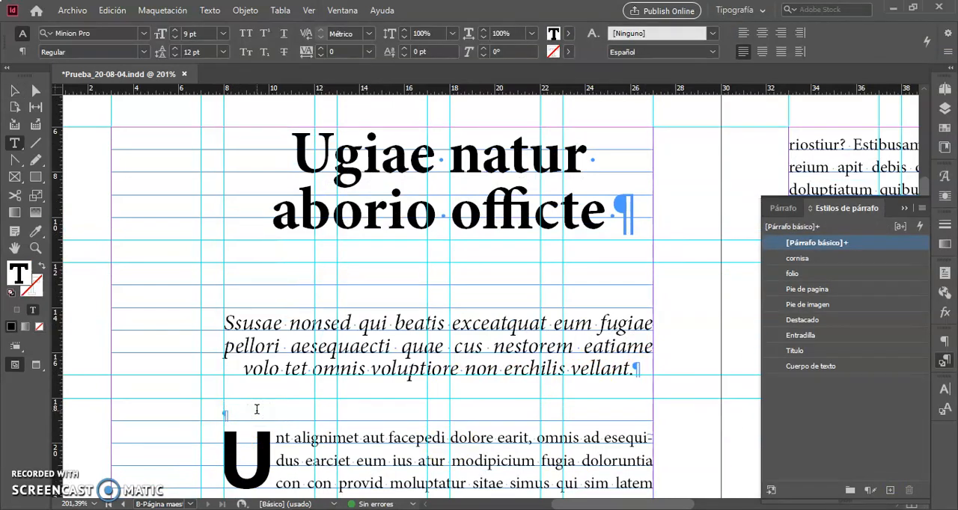
key("BackSpace")
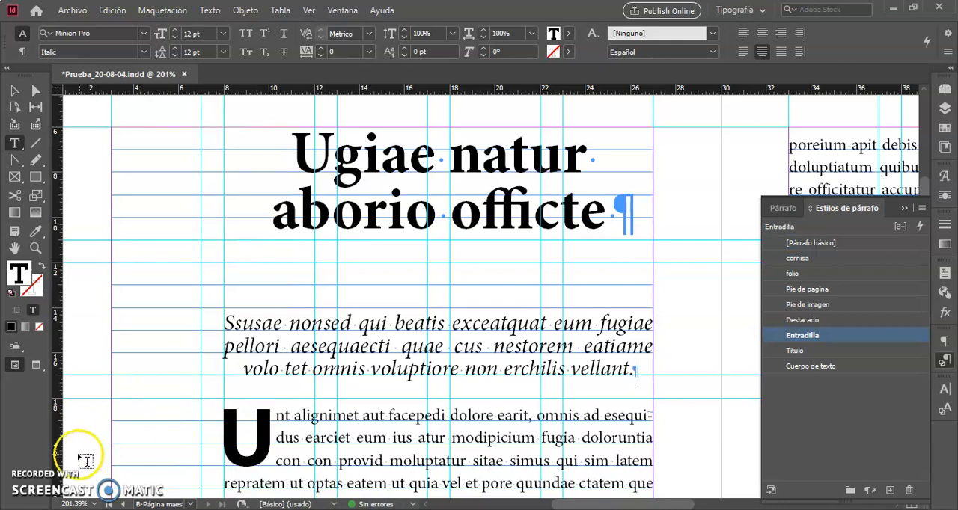
Check which styles the body paragraphs use and apply the Cuerpo de texto style to the first one, which has the drop cap.
scroll(341, 397, "down", 3)
scroll(341, 398, "up", 1)
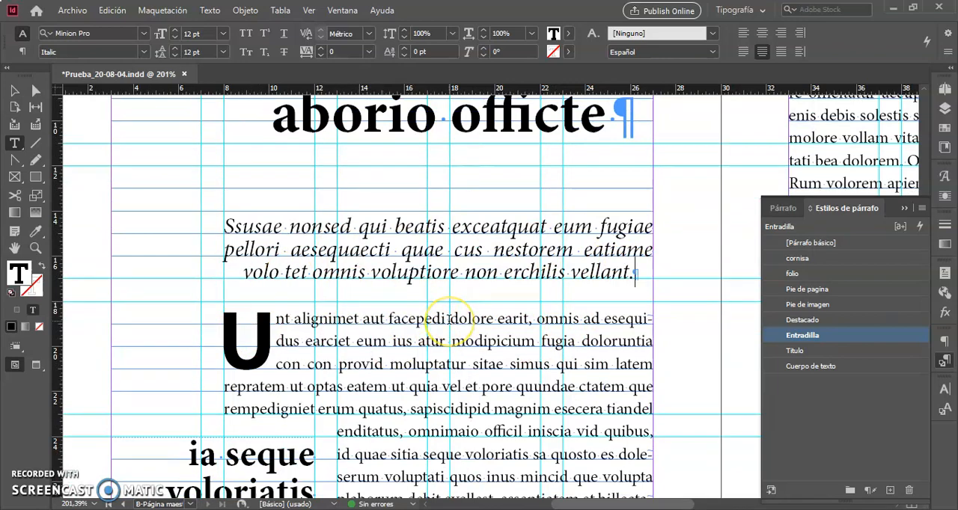
scroll(527, 338, "down", 3)
scroll(526, 338, "up", 1)
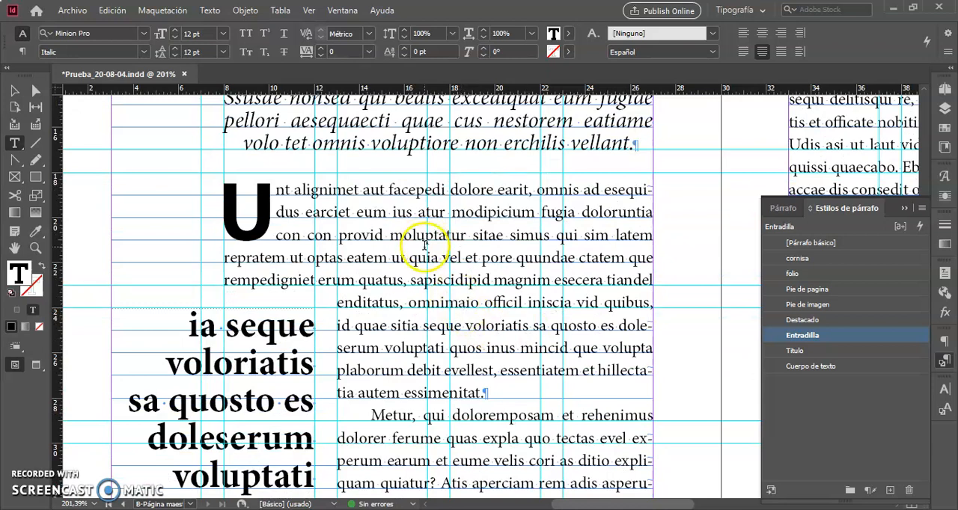
left_click(430, 257)
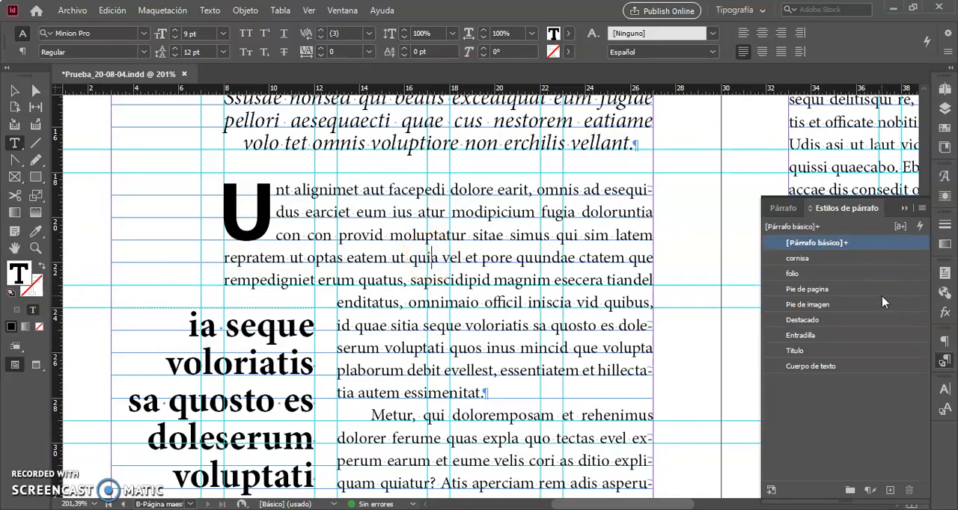
left_click(583, 442)
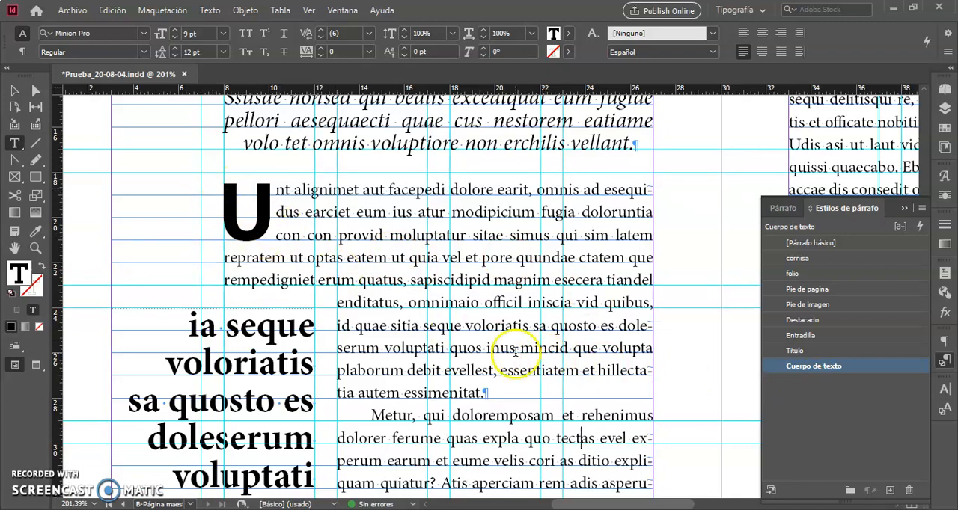
left_click(452, 272)
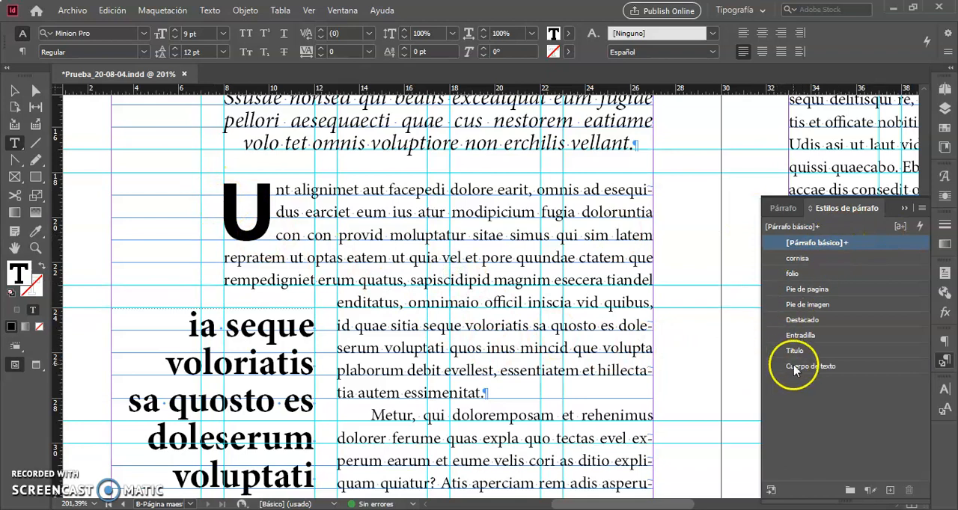
left_click(843, 368)
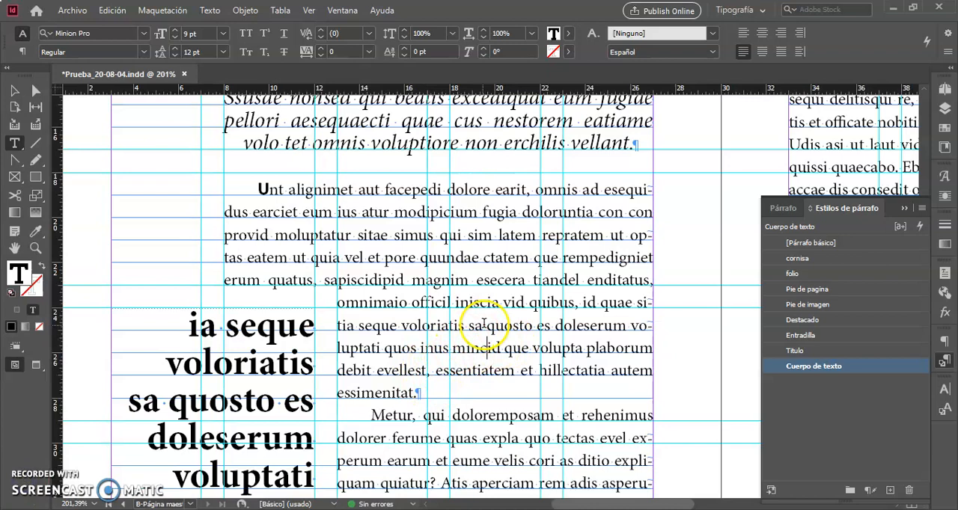
Create a paragraph style named "primer parrafo" based on Cuerpo de texto from the first body paragraph.
left_click_drag(508, 326, 416, 257)
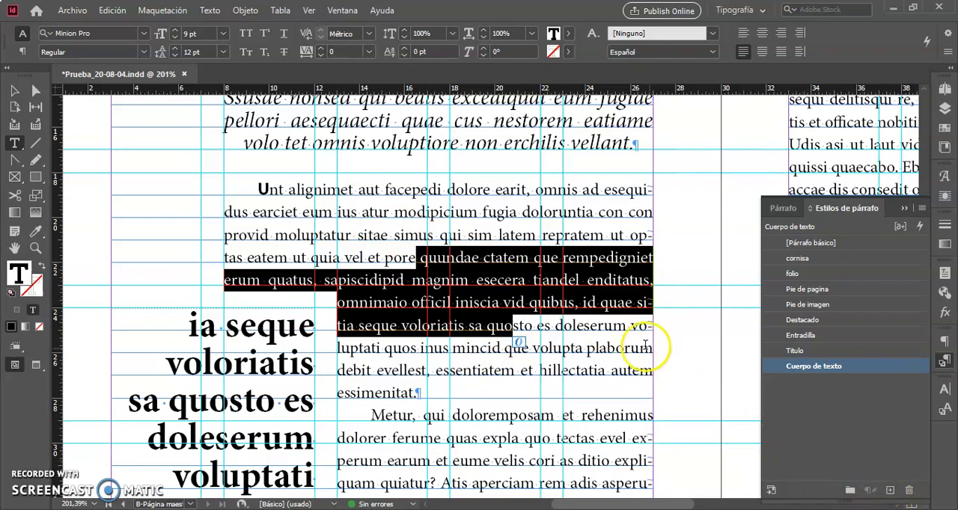
left_click(890, 491)
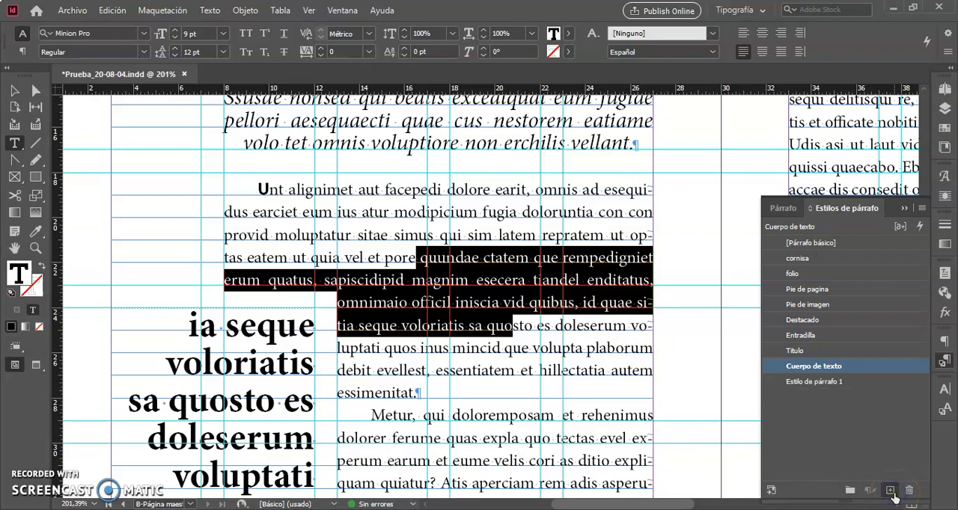
left_click(881, 383)
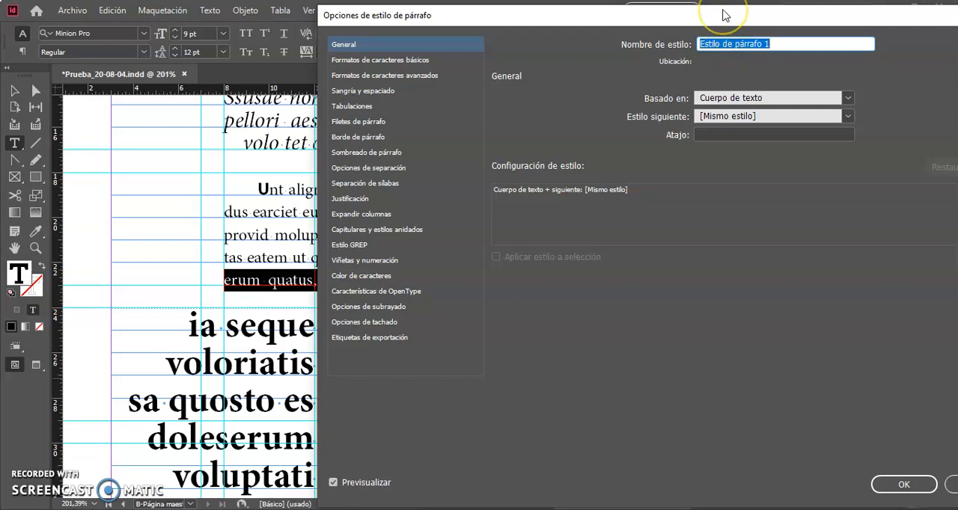
type("primer parrafo")
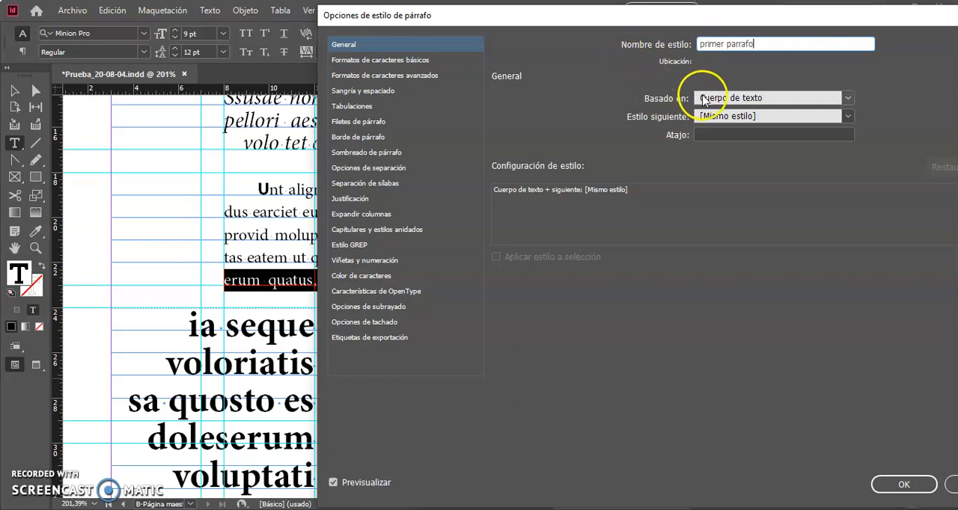
mouse_move(722, 15)
left_mouse_down()
mouse_move(695, 15)
mouse_move(722, 9)
left_mouse_up()
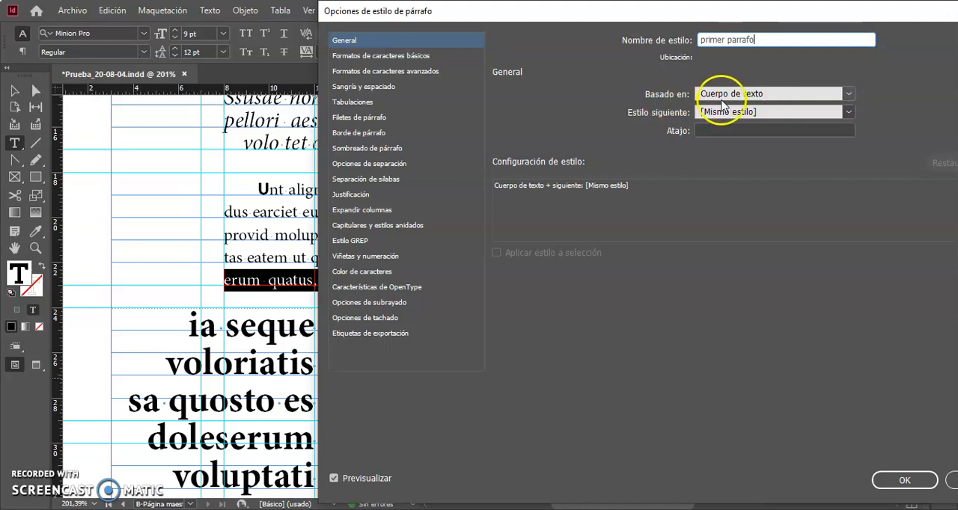
left_click(849, 95)
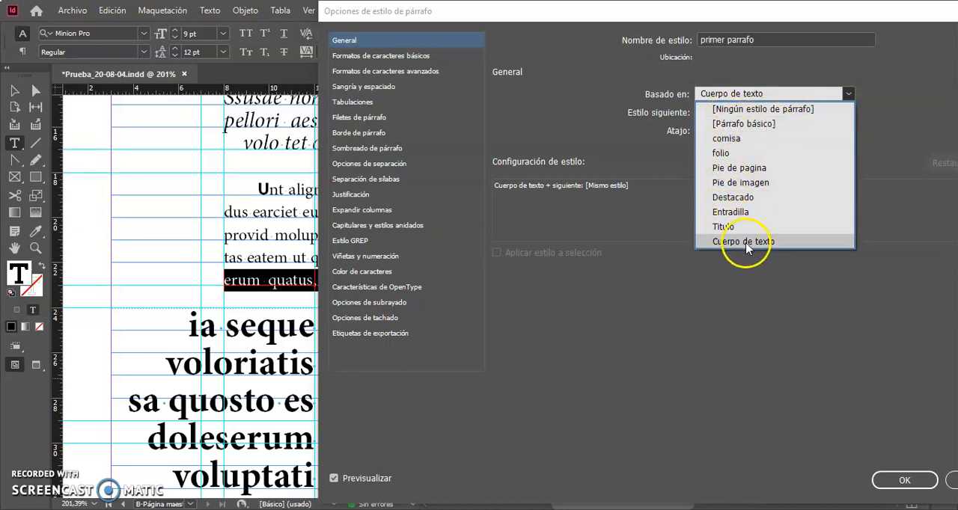
left_click(744, 242)
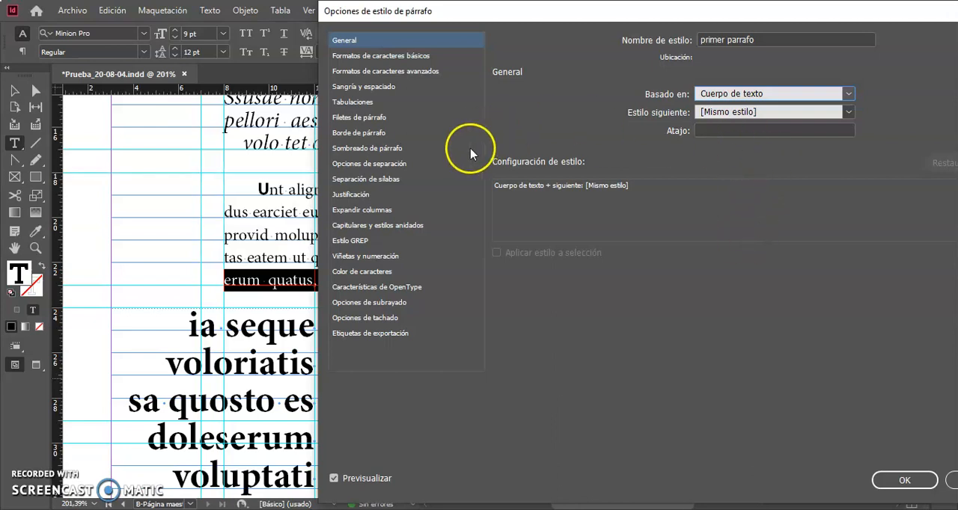
Set the primer parrafo style's first-line indent (Sangría de primera línea) to 0p0.
left_click(416, 58)
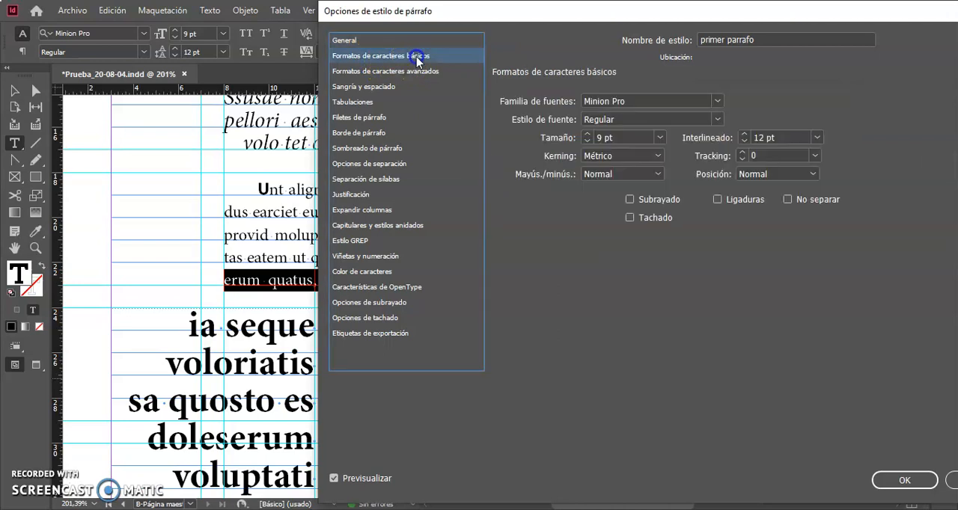
left_click(383, 71)
left_click(372, 87)
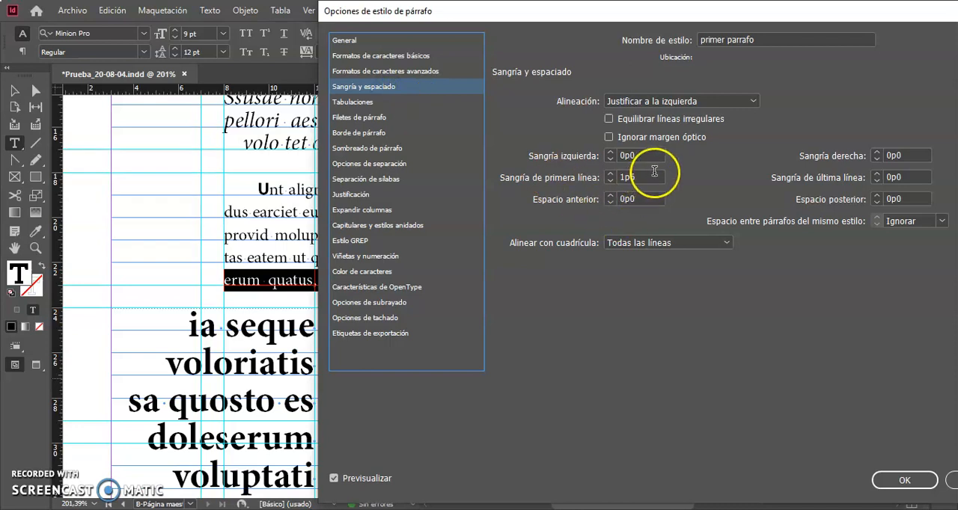
double_click(649, 176)
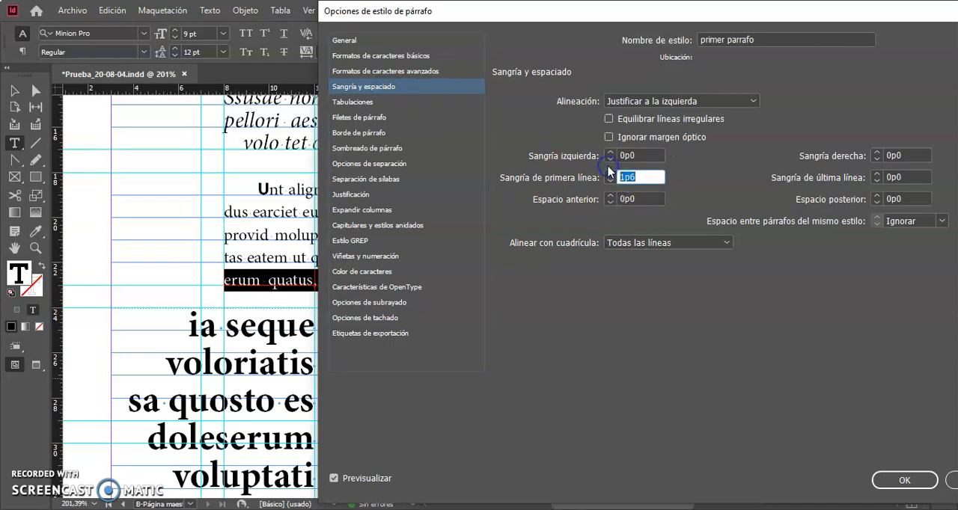
type("0")
left_click(647, 156)
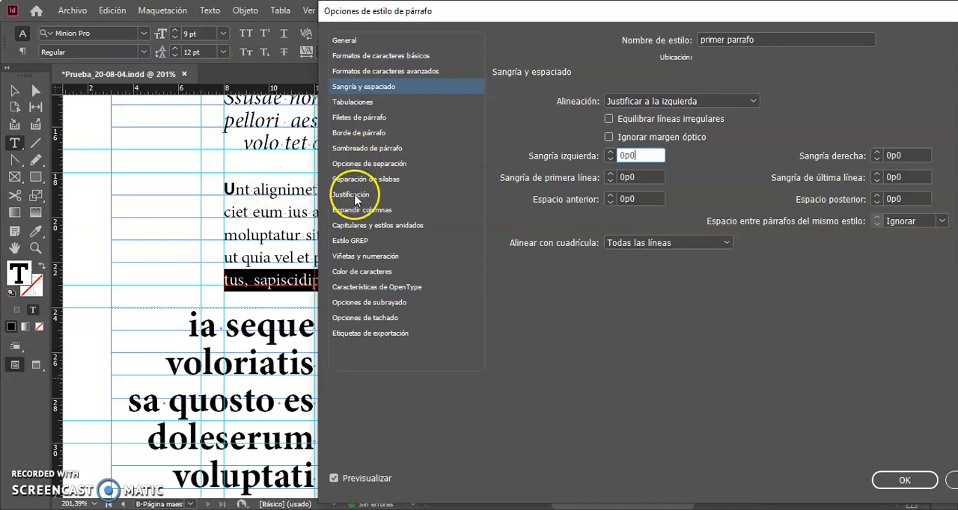
Give the primer parrafo style a drop cap three lines high and one character long, and apply the style changes.
left_click(374, 148)
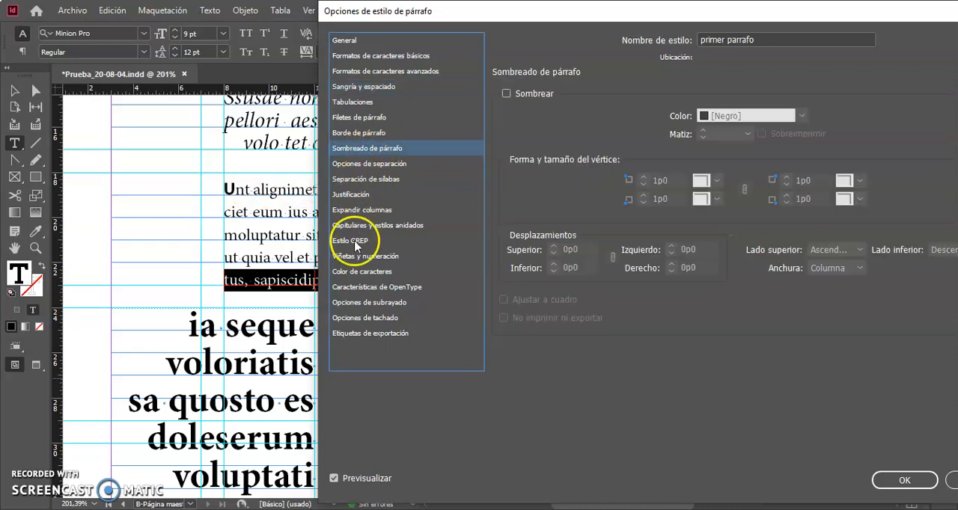
left_click(386, 231)
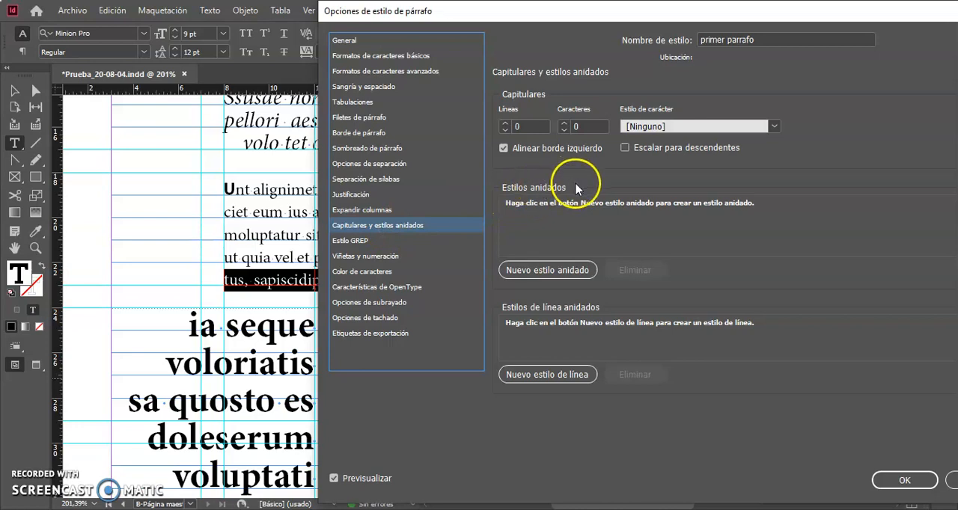
left_click(505, 125)
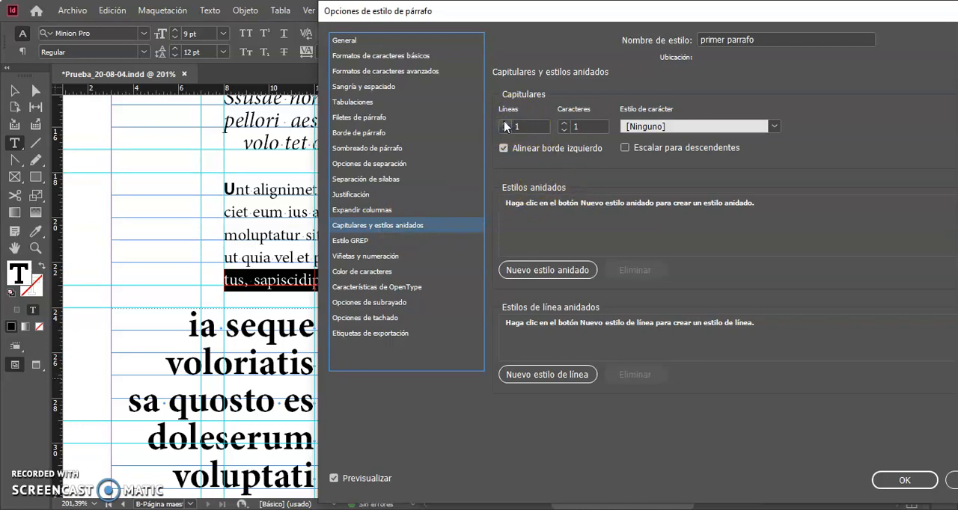
left_click(505, 125)
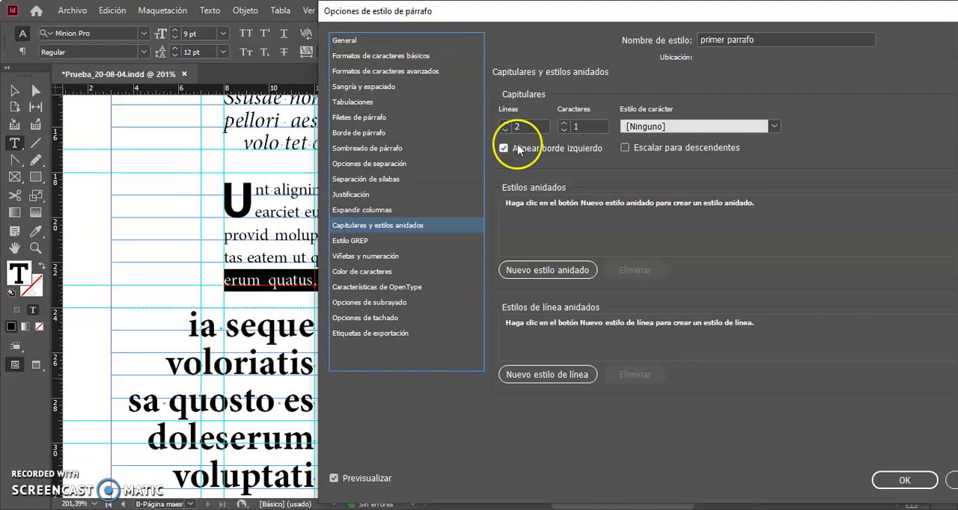
left_click(506, 124)
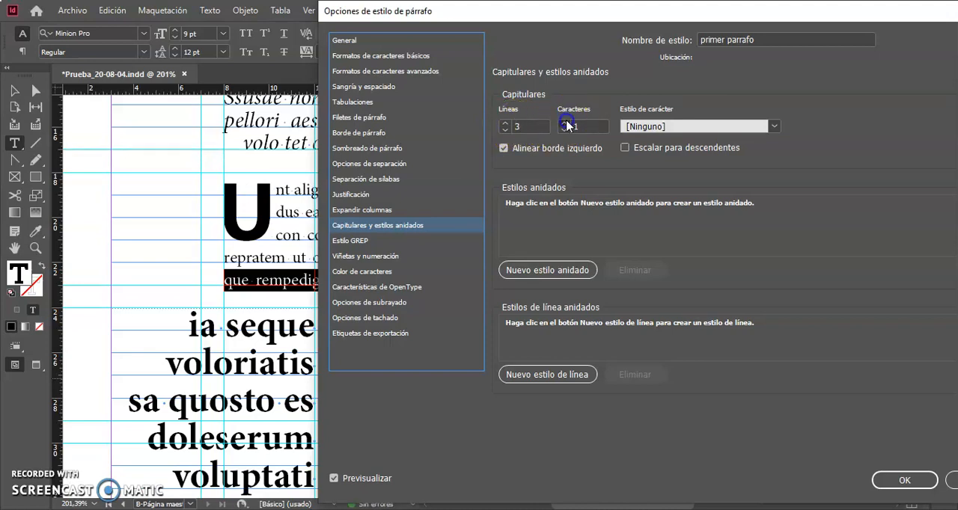
left_click(564, 123)
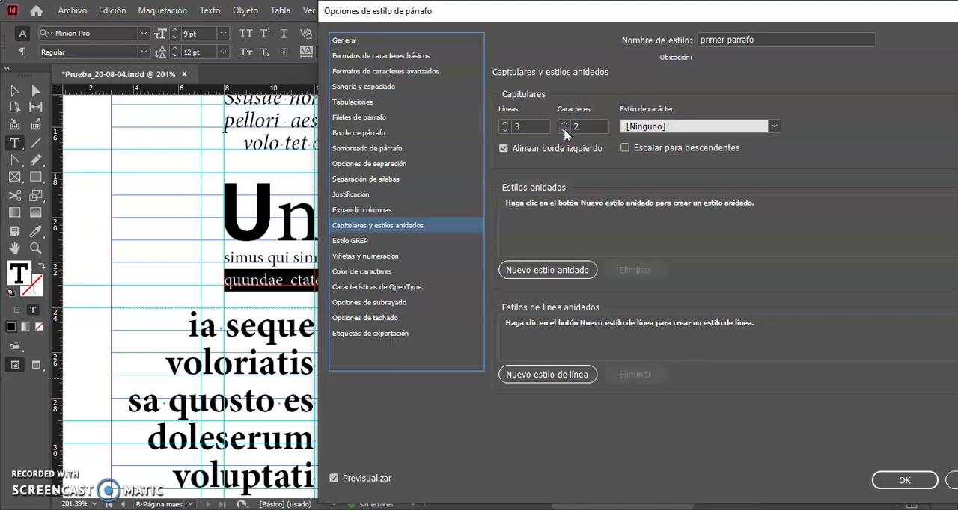
left_click(564, 133)
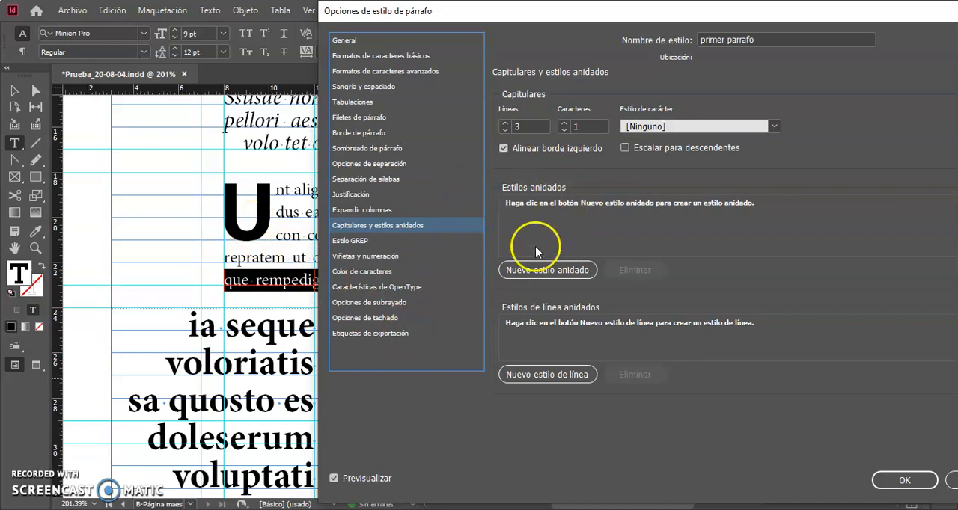
left_click_drag(668, 17, 590, 17)
left_click(824, 480)
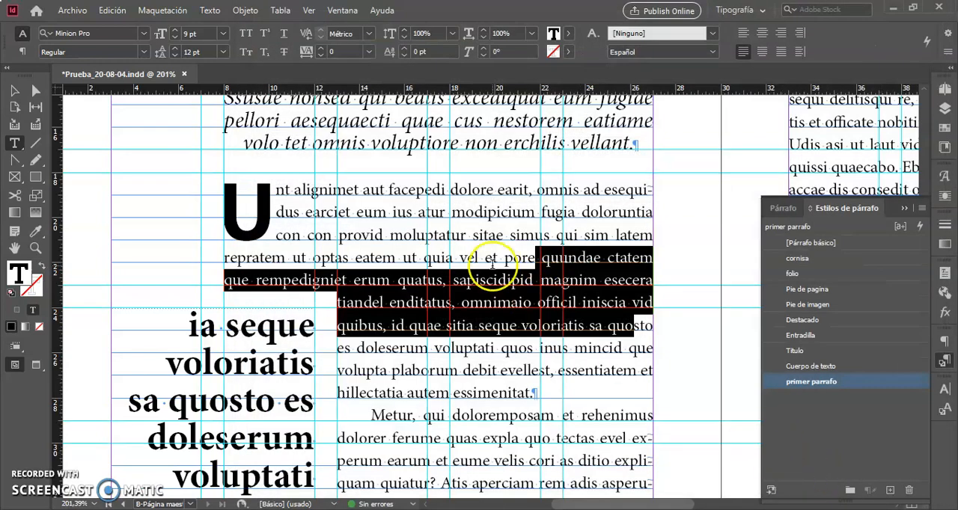
Reapply the primer parrafo style to the first body paragraph, clearing its local formatting overrides.
left_click(492, 262)
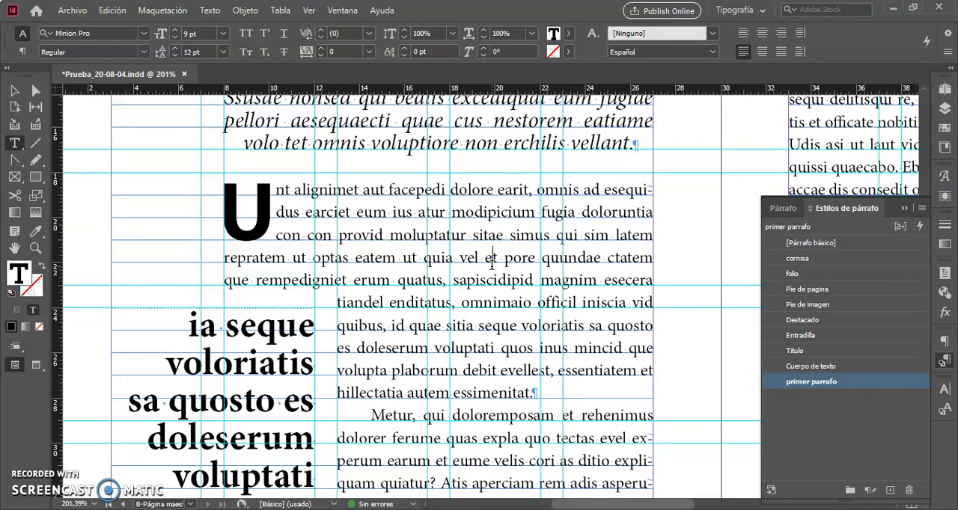
left_click_drag(371, 213, 224, 191)
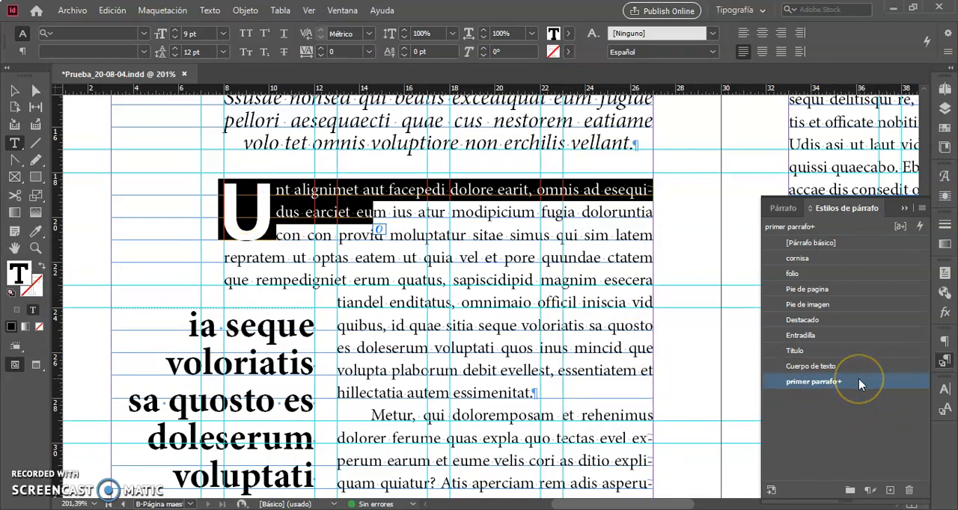
left_click(838, 382)
left_click(836, 383)
right_click(835, 383)
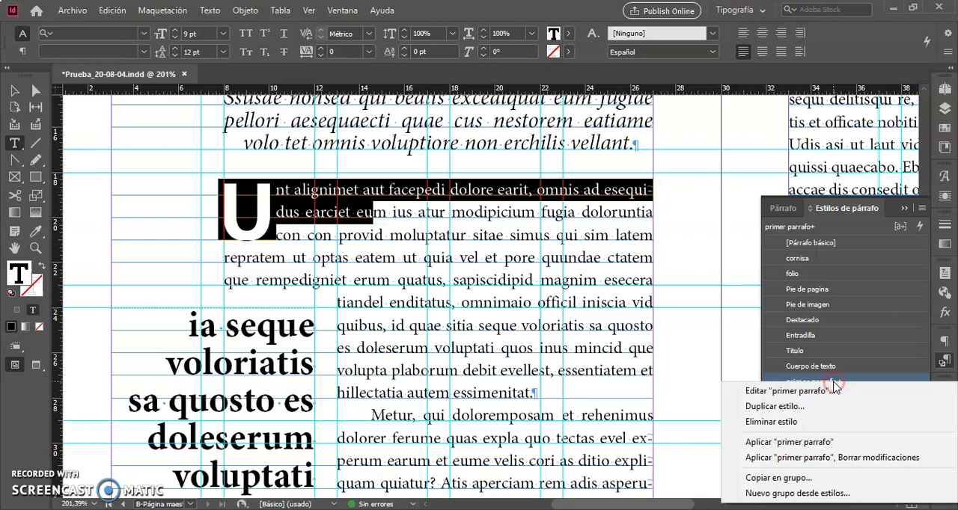
left_click(820, 458)
left_click(214, 222)
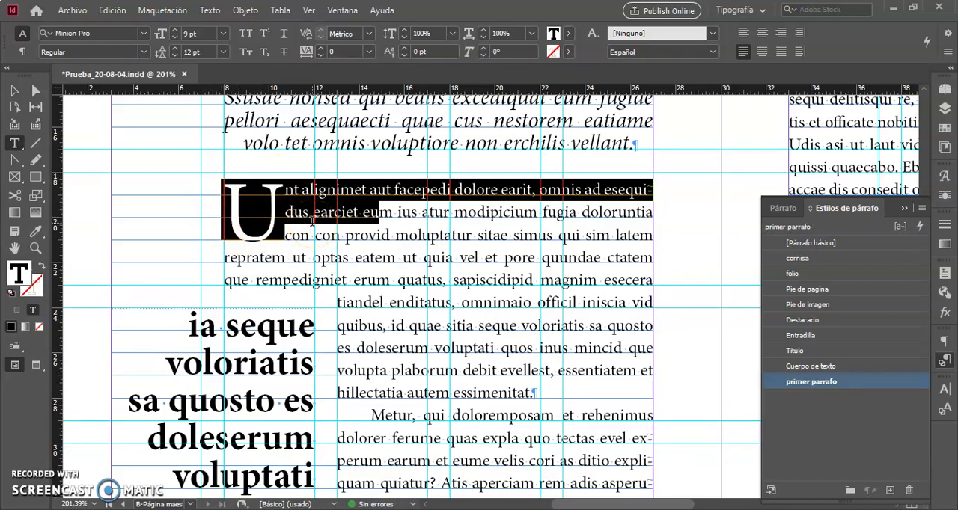
left_click(430, 259)
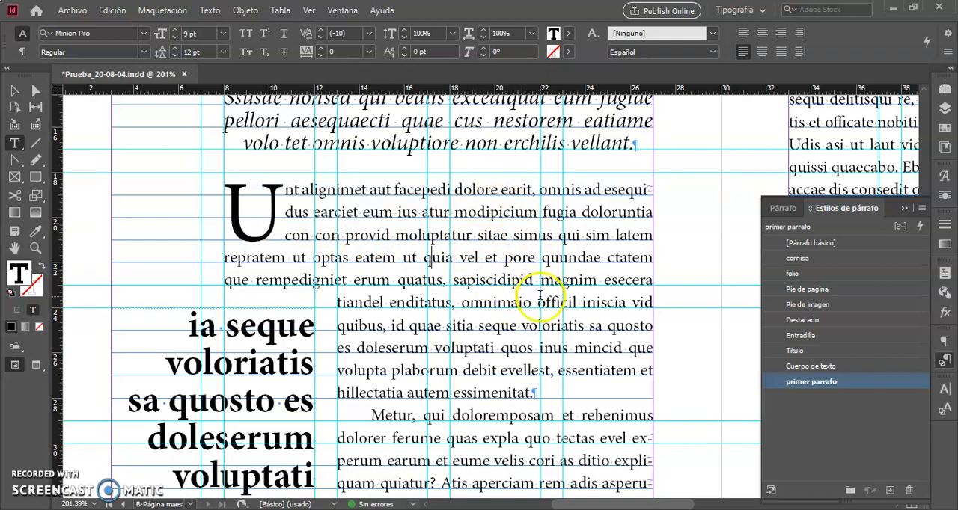
left_click(540, 298)
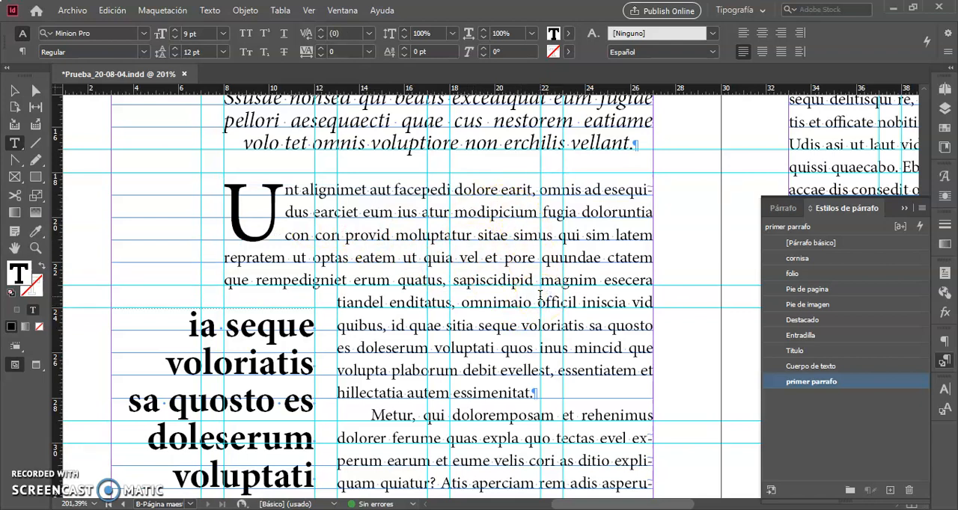
Leave text editing and deselect everything on the spread.
key("ctrl+0")
scroll(540, 296, "right", 2)
scroll(541, 296, "left", 1)
scroll(540, 296, "right", 1)
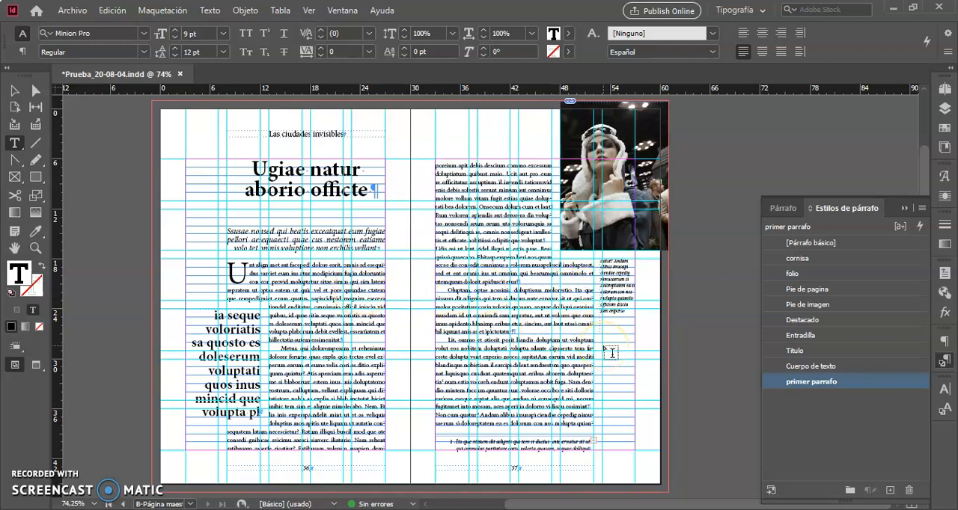
left_click(15, 91)
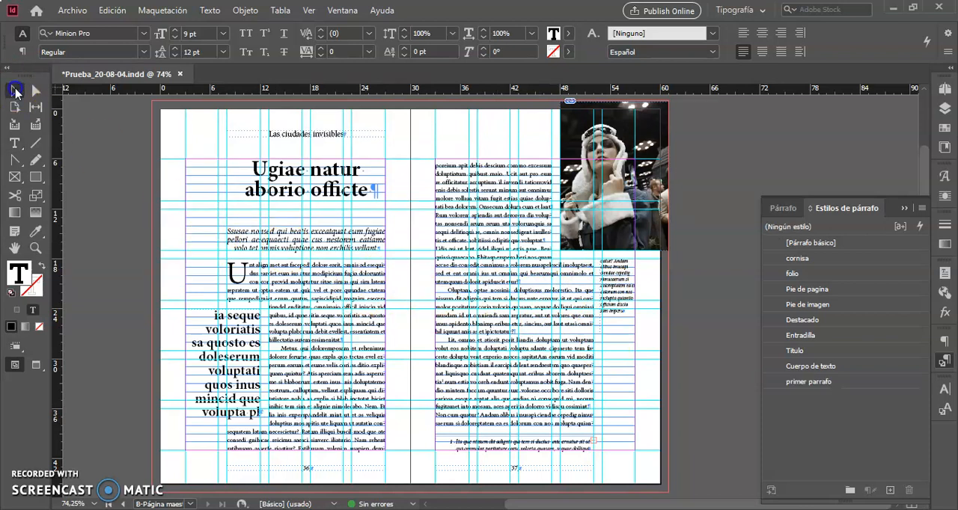
left_click(702, 343)
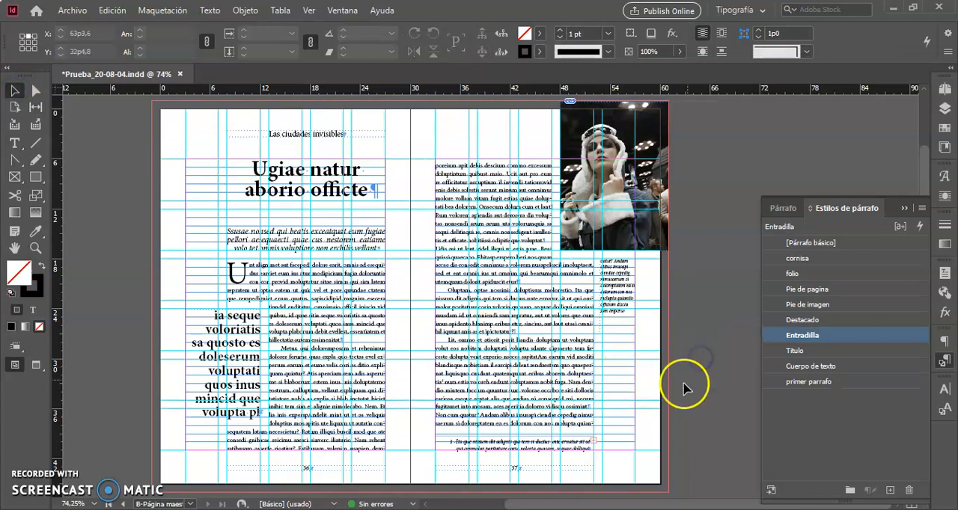
Change the Cuerpo de texto paragraph style's font family to Myriad Pro.
left_click(860, 367)
left_click(860, 364)
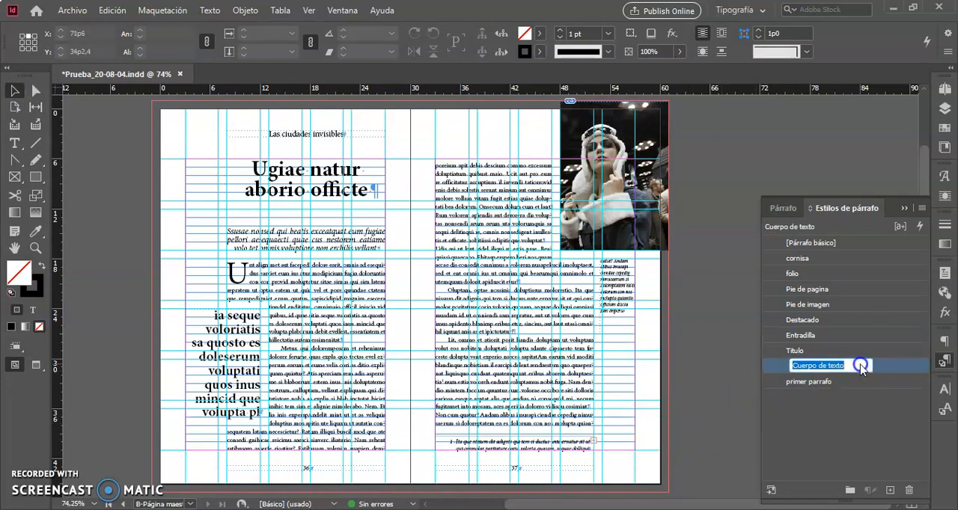
left_click(886, 368)
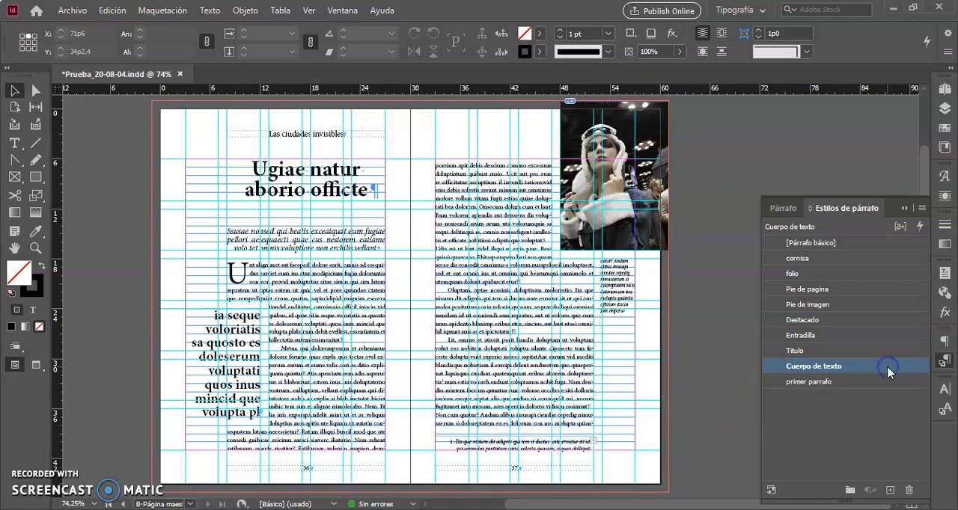
double_click(888, 372)
left_click_drag(476, 13, 636, 10)
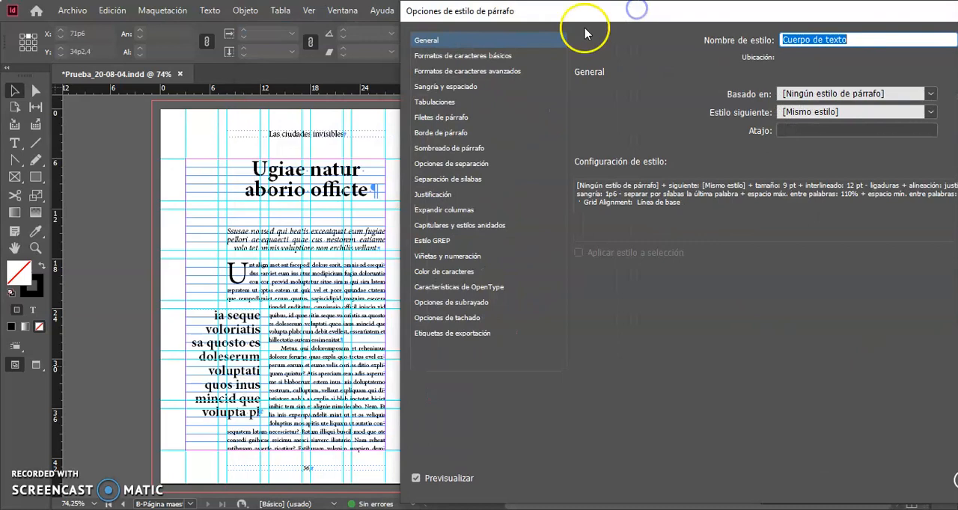
left_click(499, 56)
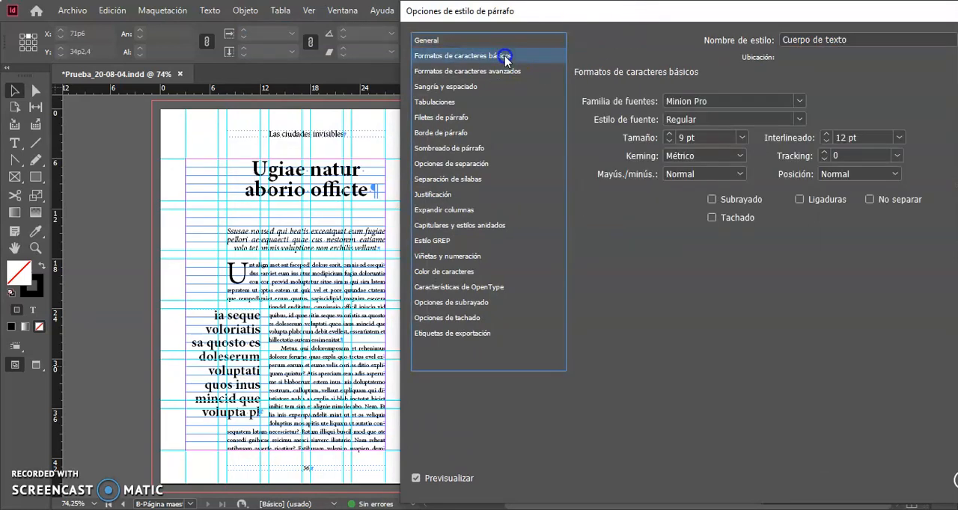
left_click(799, 103)
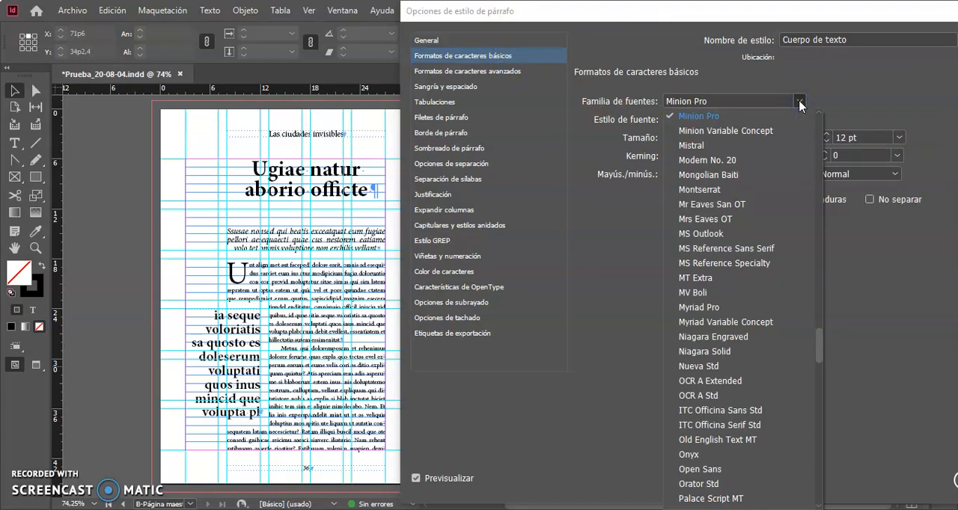
scroll(799, 105, "up", 20)
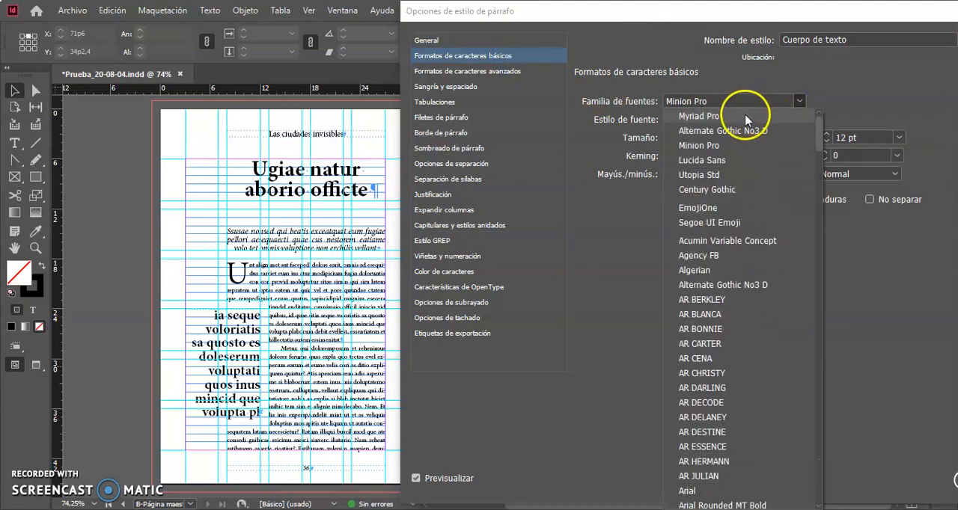
left_click(722, 114)
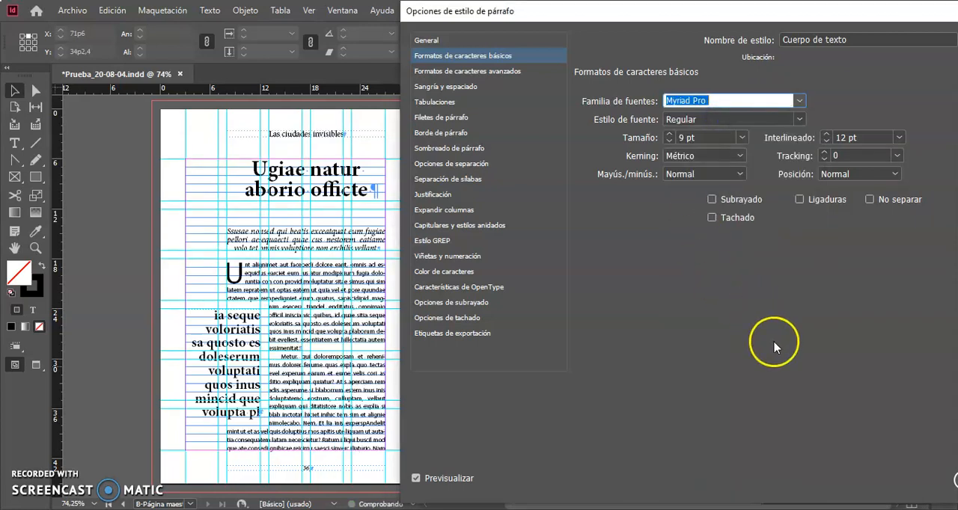
Apply the edited options of the Cuerpo de texto paragraph style.
left_click_drag(694, 17, 625, 9)
left_click(909, 481)
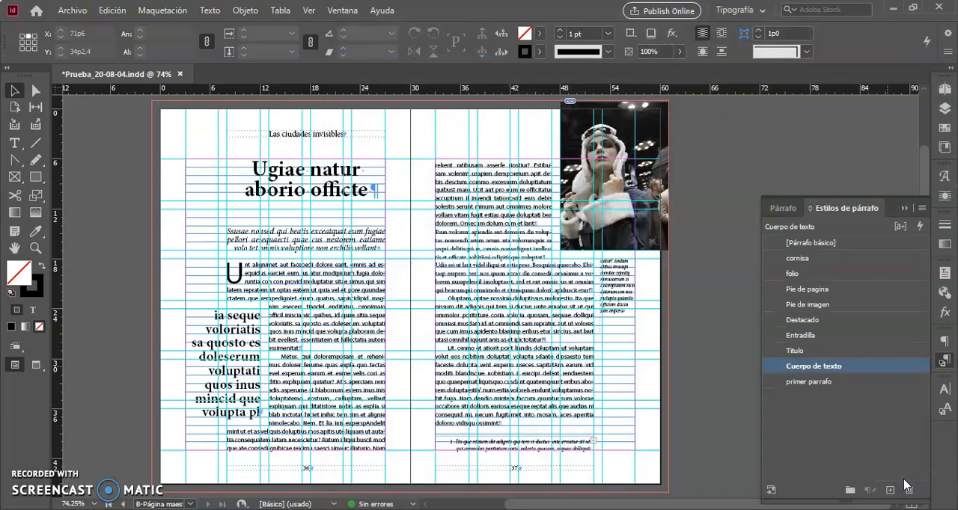
left_click(342, 343)
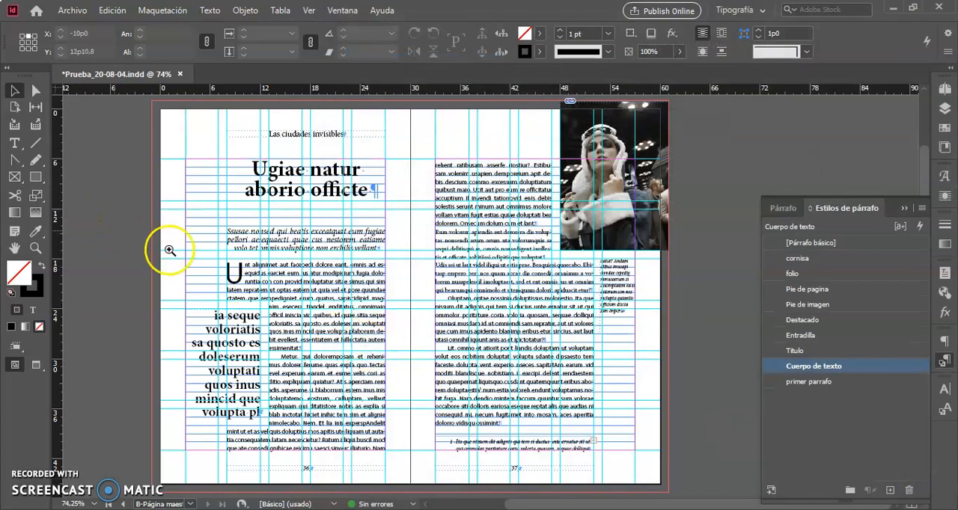
Examine the body text and the first paragraph's drop cap up close, and return to the whole spread.
left_click_drag(247, 350, 372, 404)
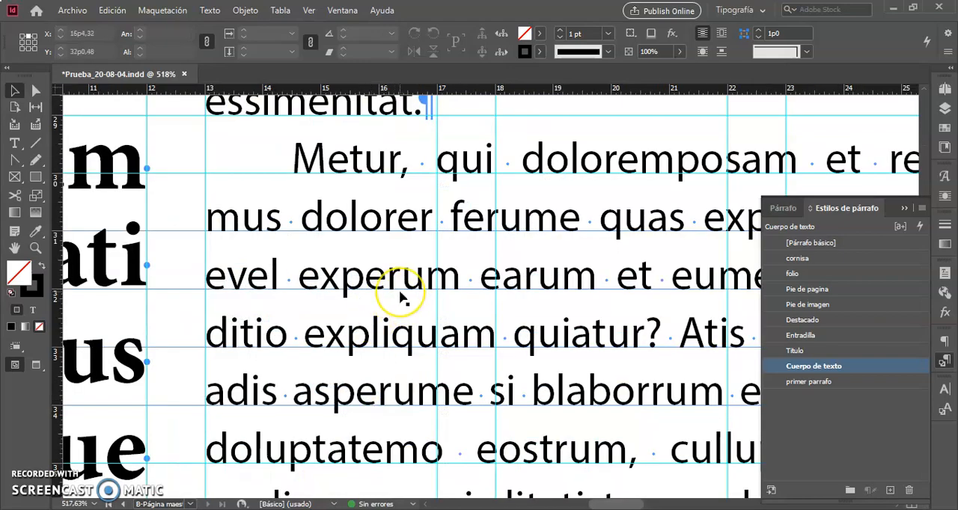
scroll(402, 303, "up", 5)
scroll(402, 299, "up", 15)
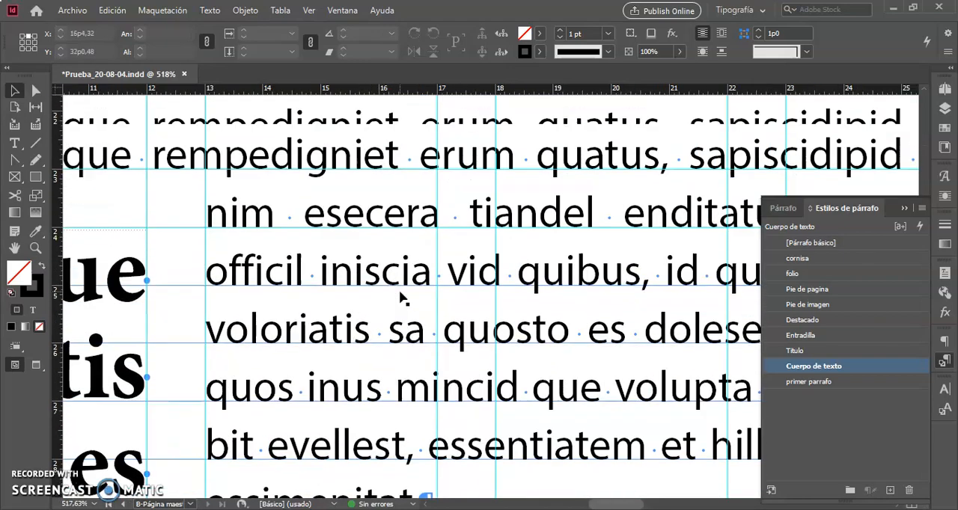
scroll(401, 300, "down", 5)
scroll(401, 299, "up", 2)
scroll(402, 299, "down", 1)
scroll(402, 300, "left", 8)
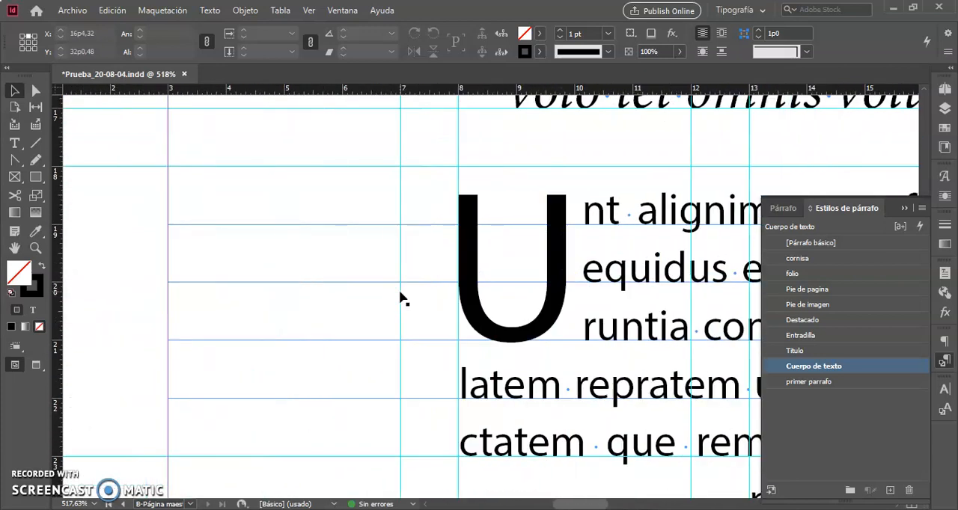
scroll(402, 299, "right", 3)
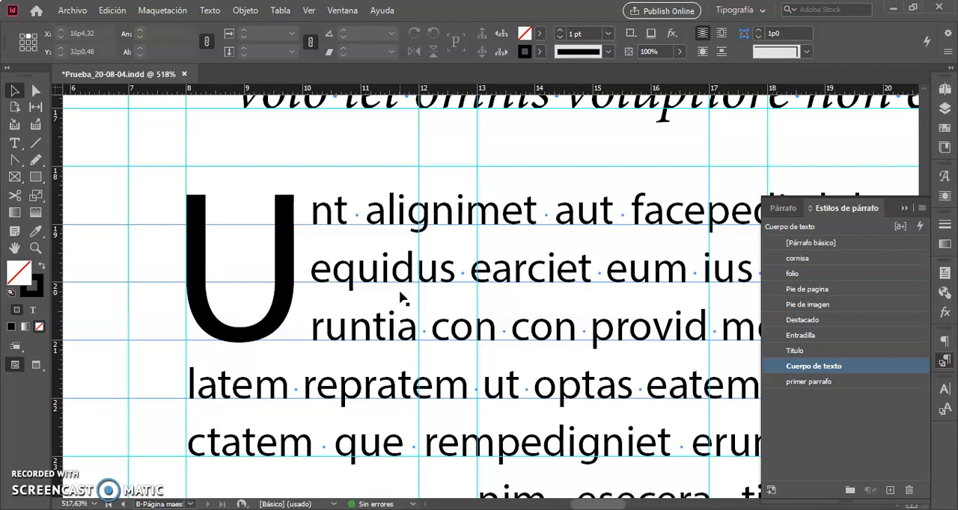
key("ctrl+alt+0")
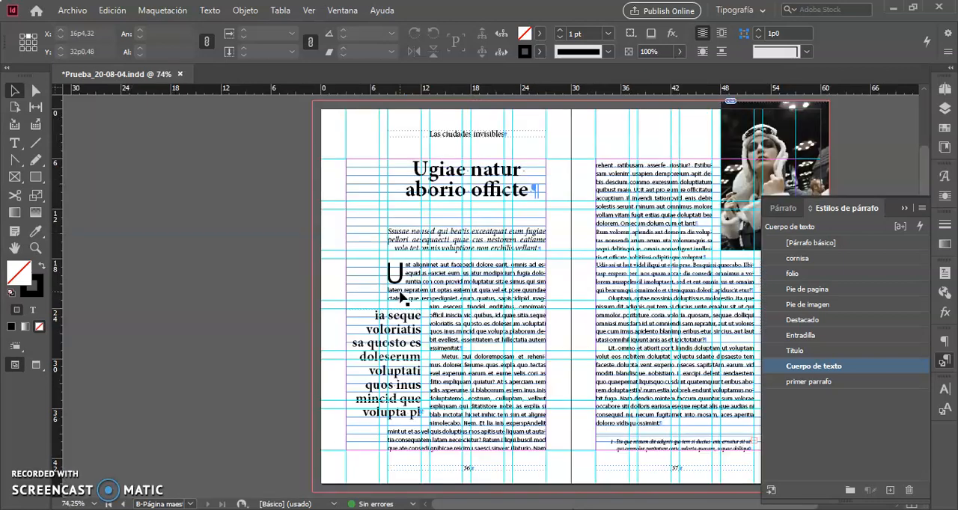
left_click(481, 305)
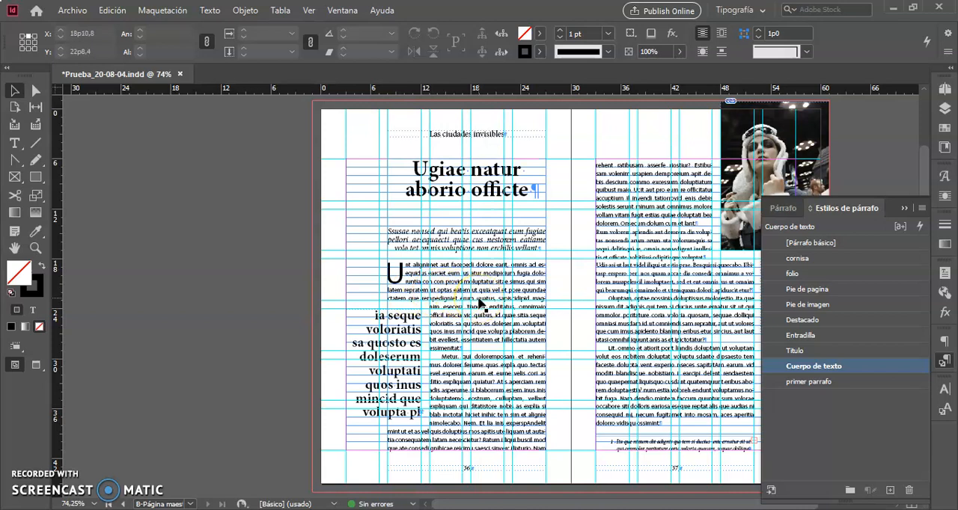
scroll(480, 304, "right", 3)
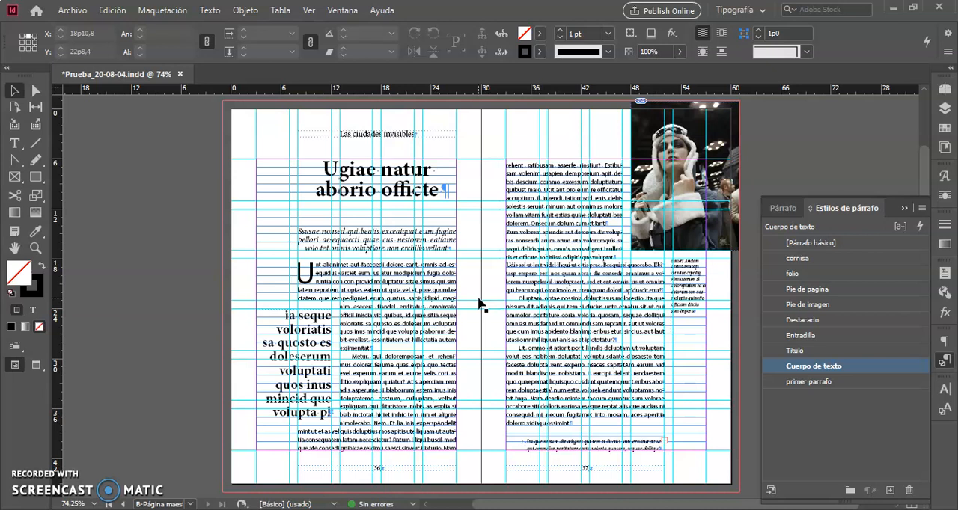
left_click(180, 404)
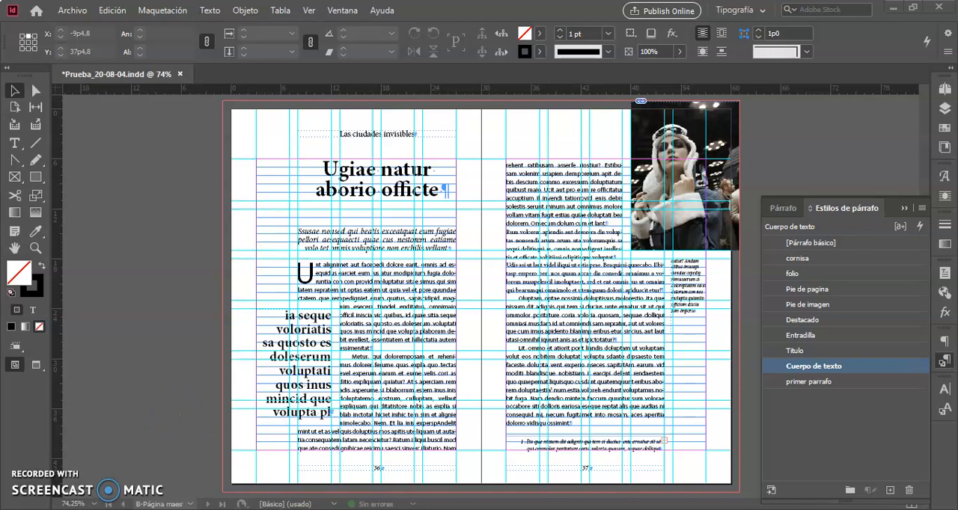
left_click(595, 458)
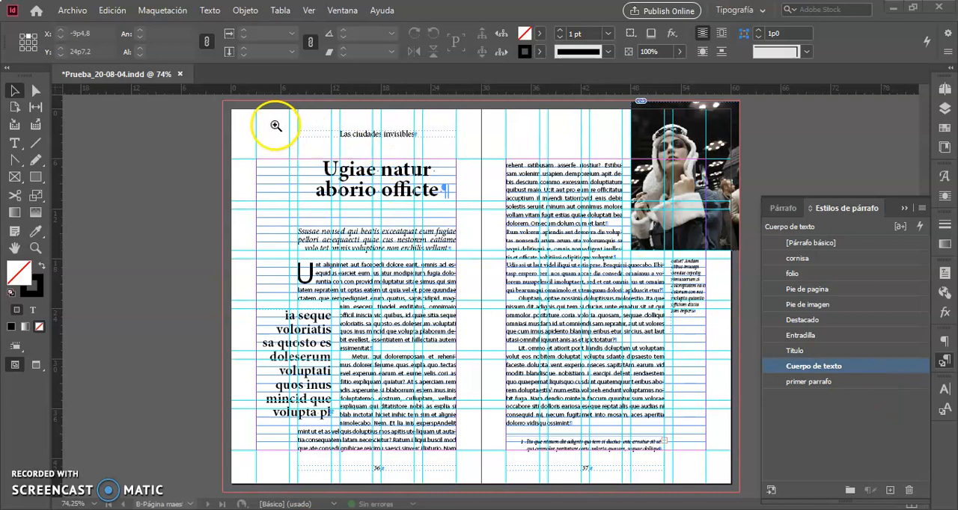
Select the running header frame "Las ciudades invisibles" and open the basic character formats of its cornisa paragraph style.
left_click_drag(262, 119, 496, 281)
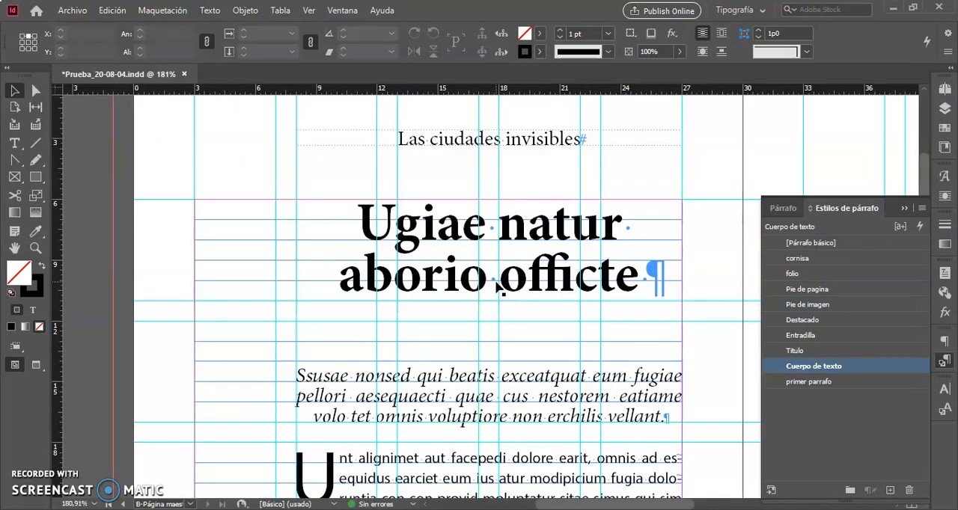
scroll(500, 290, "right", 5)
scroll(496, 285, "left", 2)
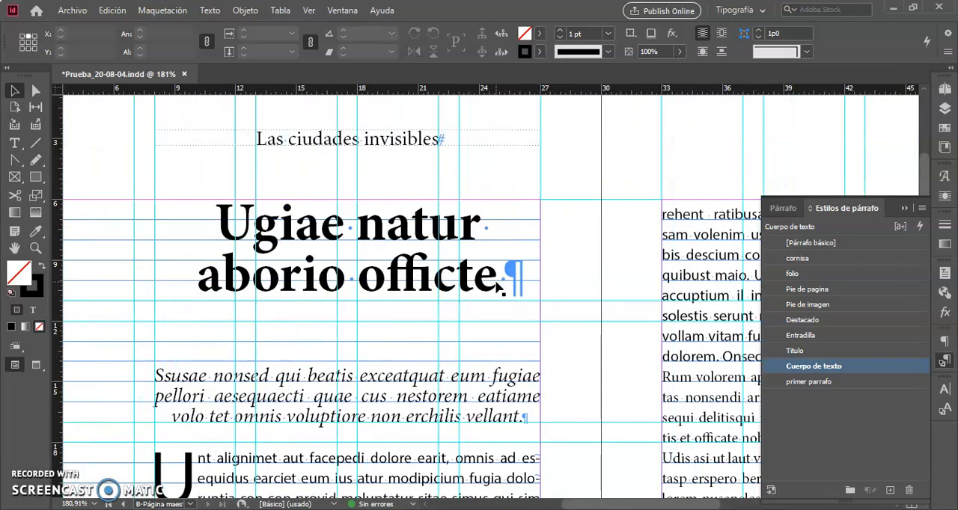
scroll(499, 288, "down", 1)
scroll(499, 287, "up", 2)
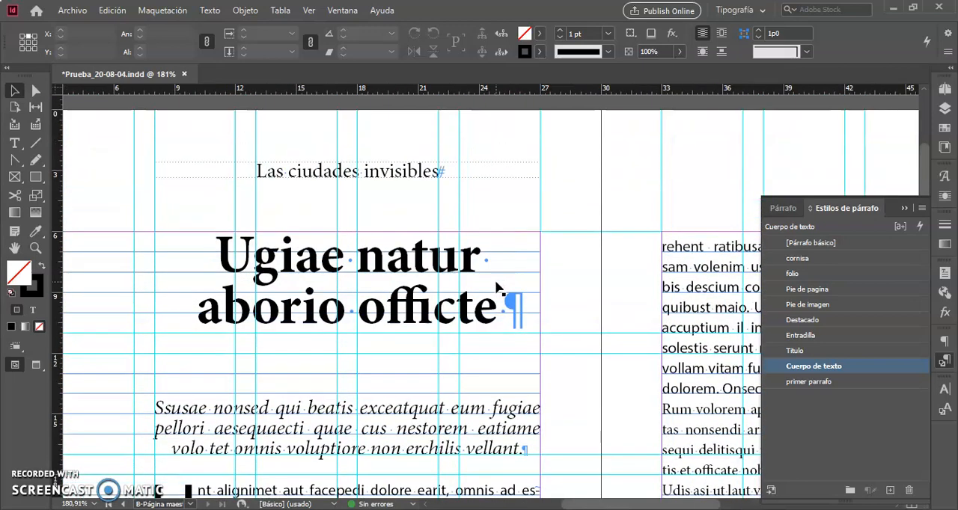
scroll(499, 288, "right", 2)
scroll(499, 287, "left", 2)
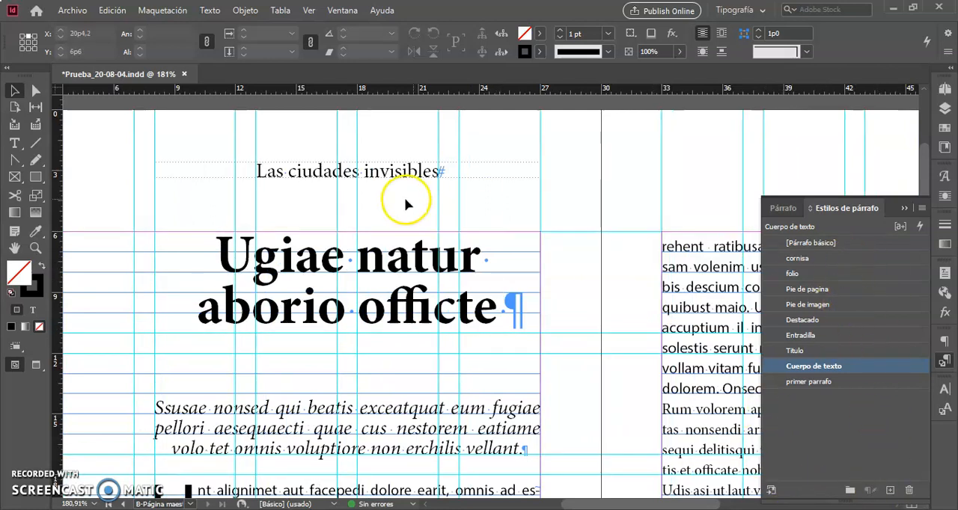
left_click(331, 180)
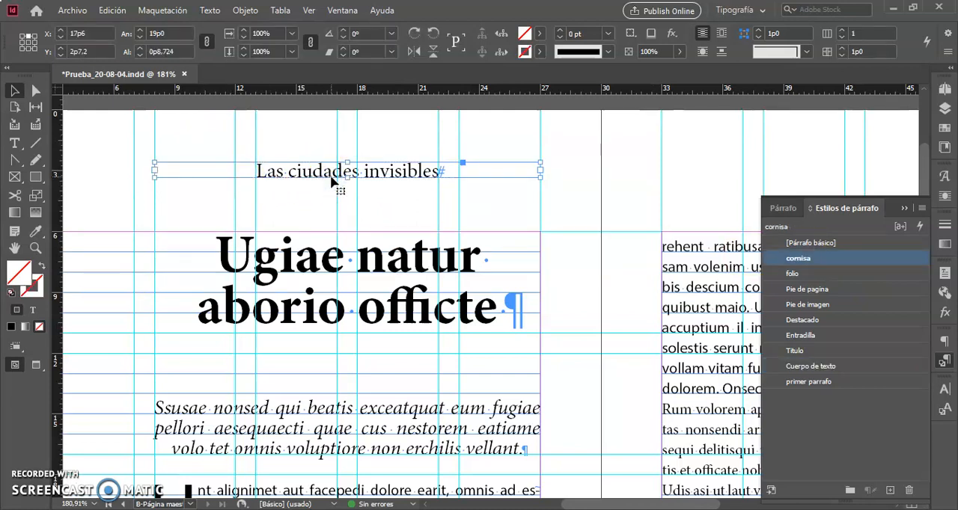
double_click(868, 259)
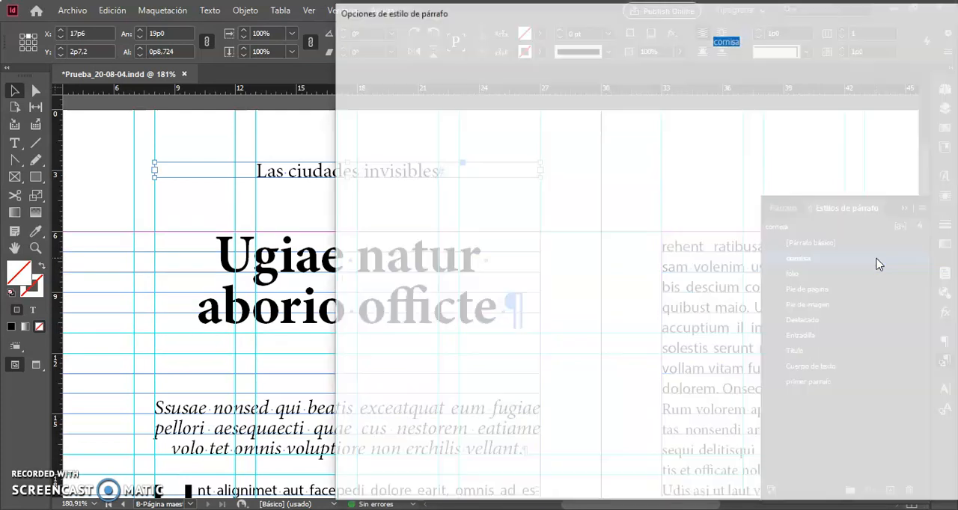
left_click(644, 15)
left_click_drag(572, 7, 618, 26)
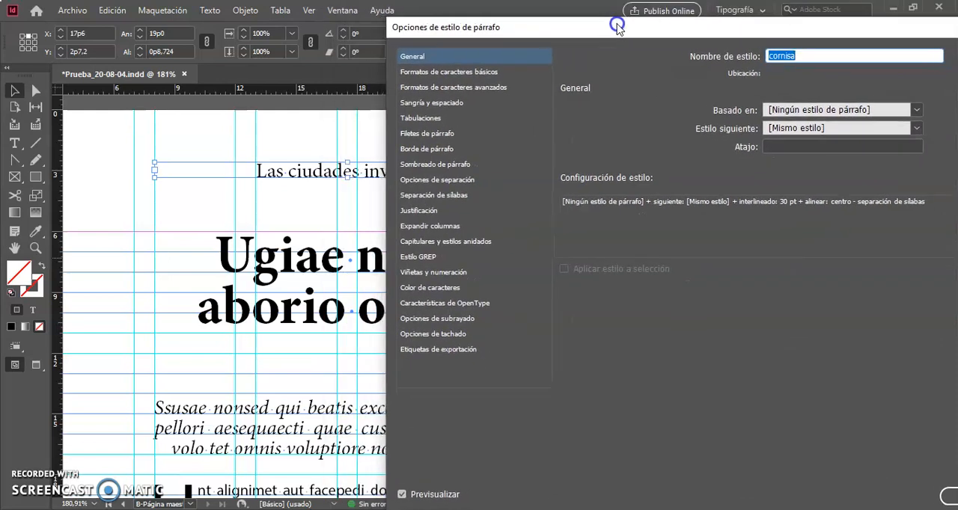
left_click(447, 72)
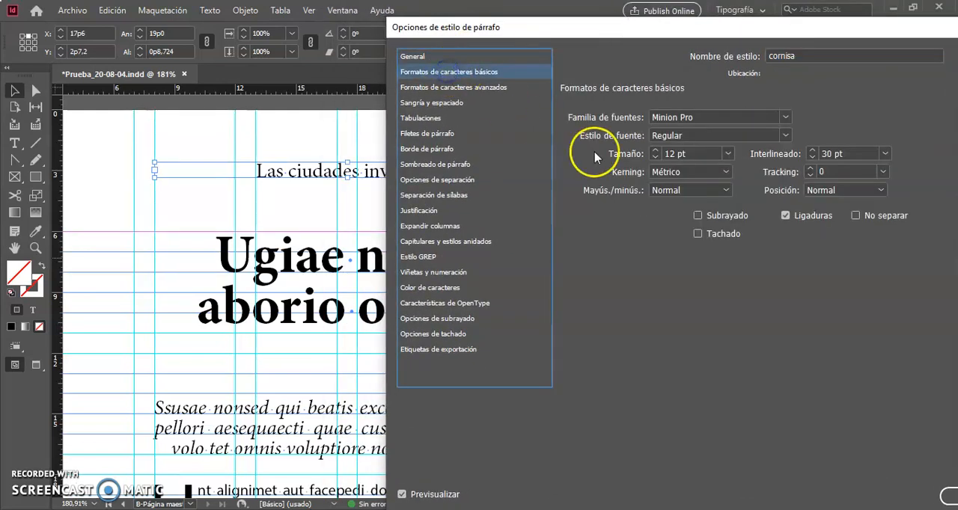
Try the all-caps, Versalitas and Versalitas OpenType case options on the cornisa style to compare them in the running header.
left_click(725, 190)
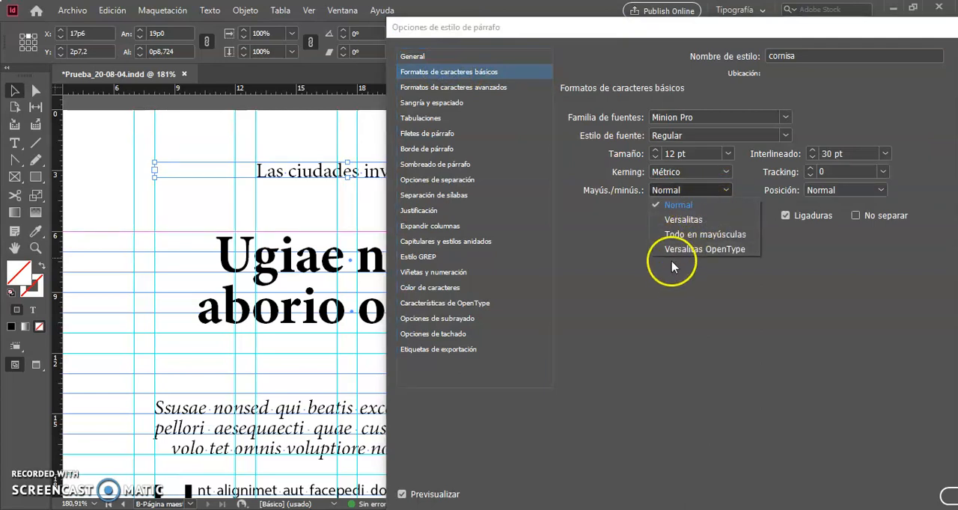
left_click(705, 235)
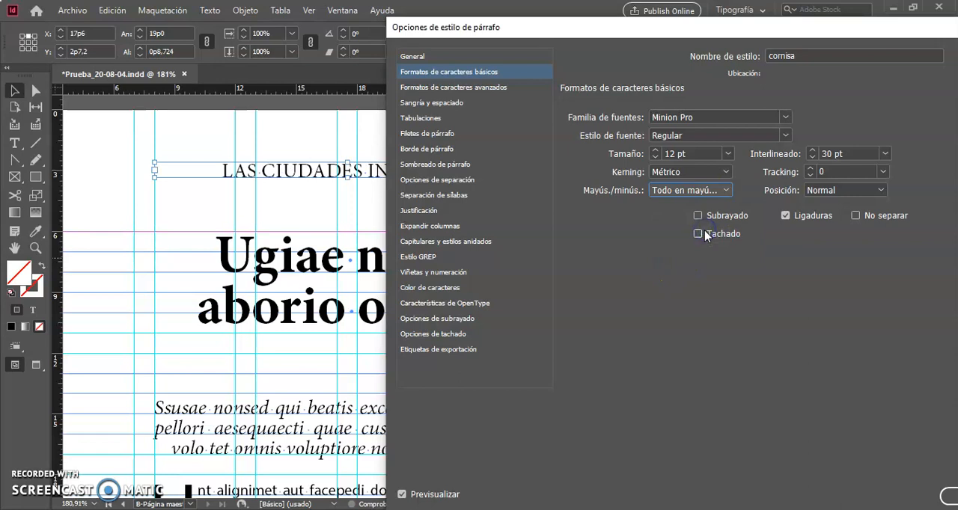
left_click(724, 192)
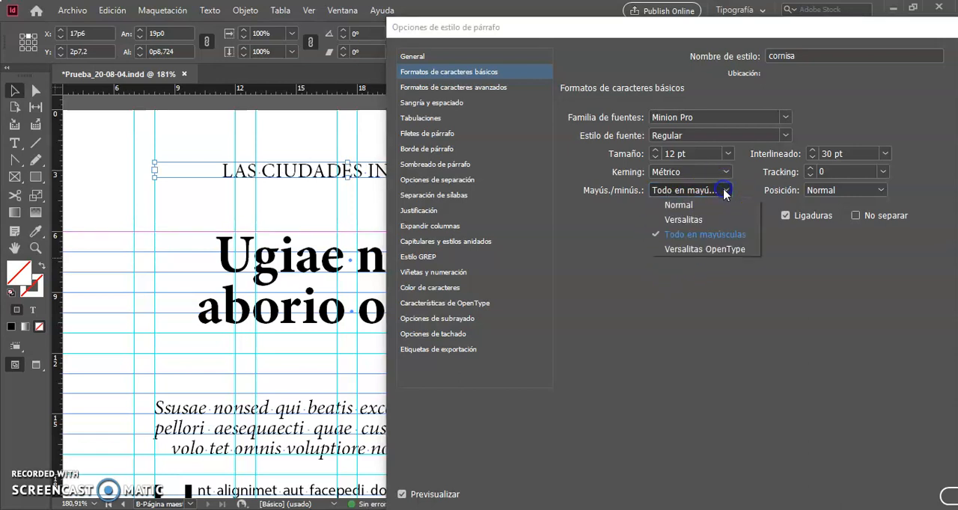
left_click(687, 226)
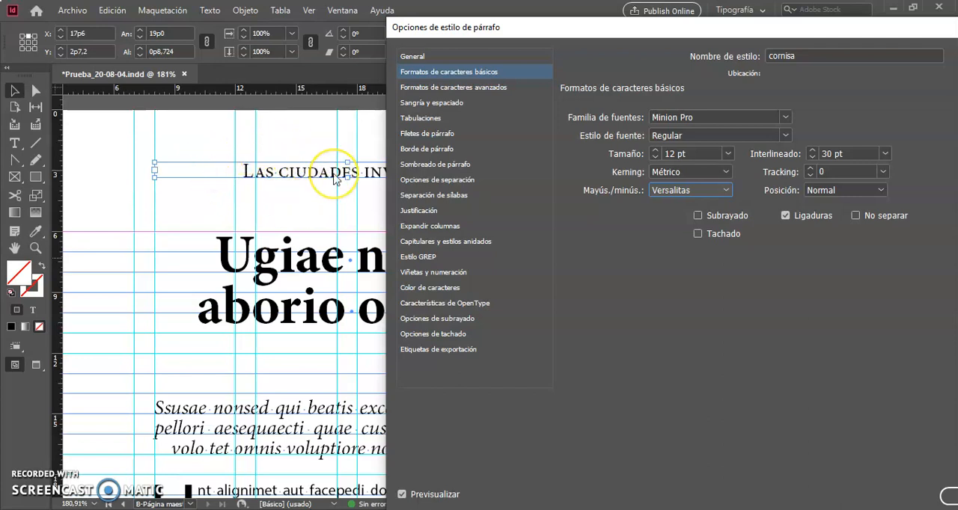
left_click(727, 191)
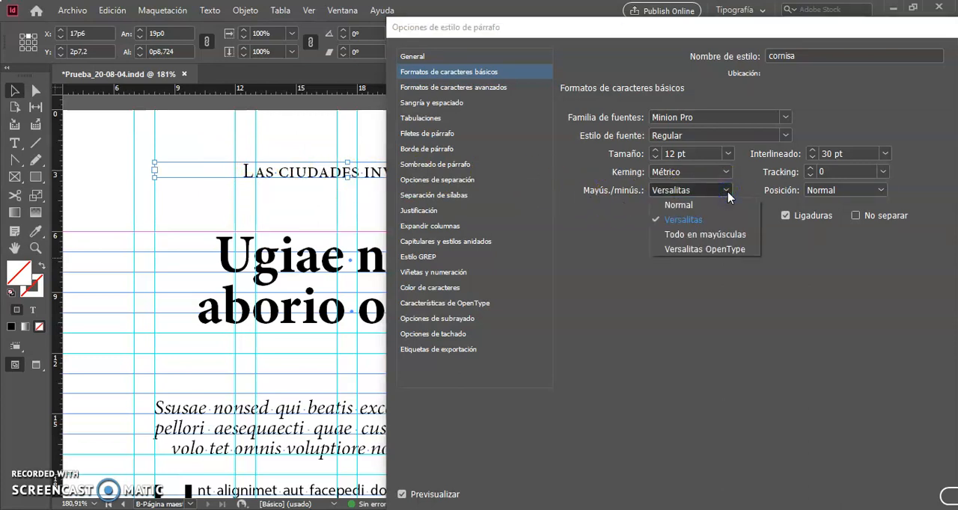
left_click(707, 250)
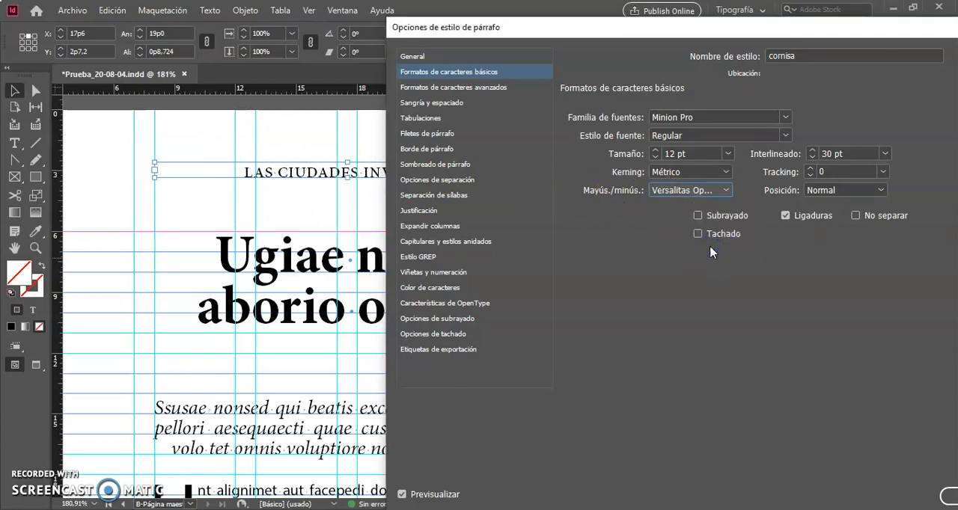
left_click(723, 194)
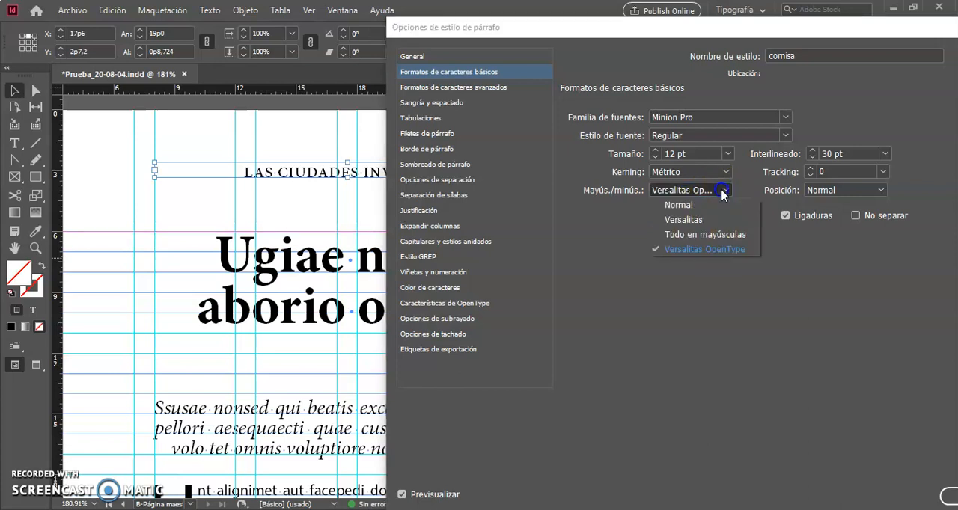
left_click(683, 220)
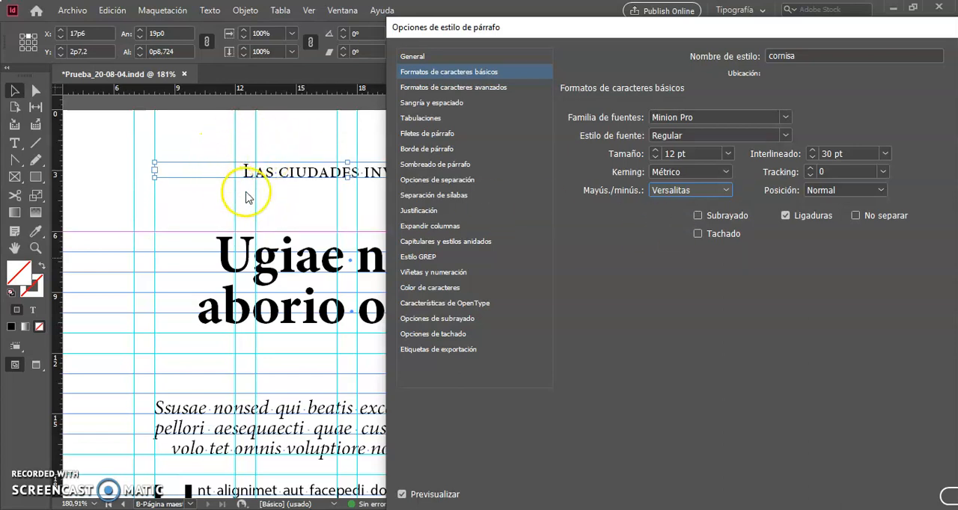
Set the cornisa style's case to Versalitas OpenType and its tracking to 200.
left_click(726, 191)
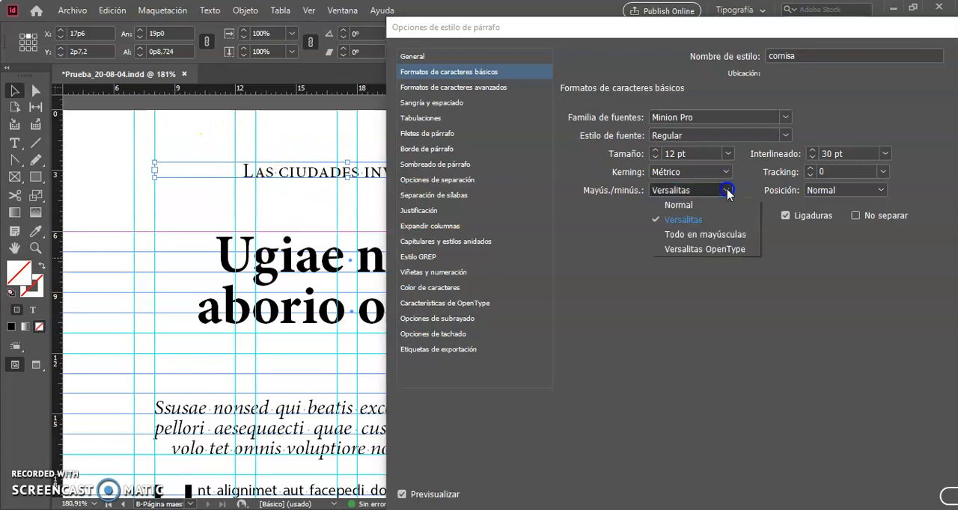
left_click(679, 253)
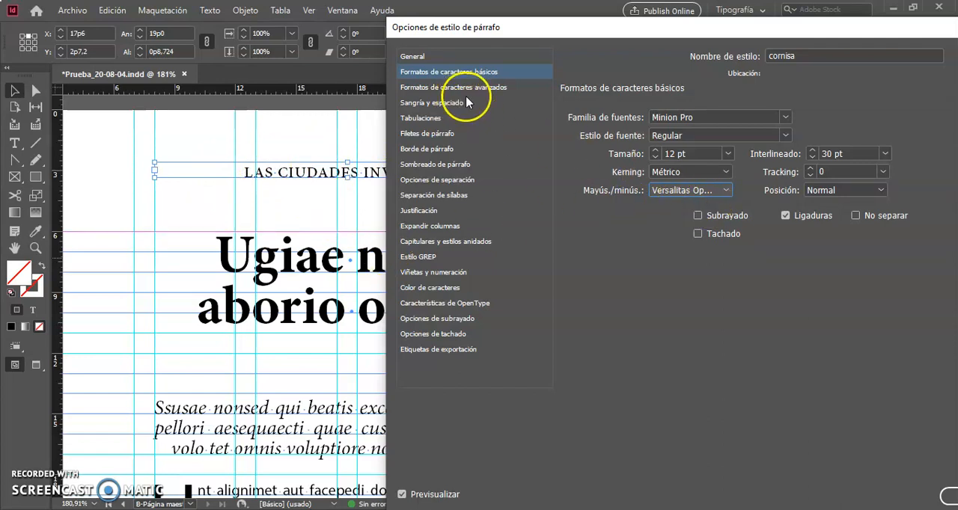
left_click(883, 172)
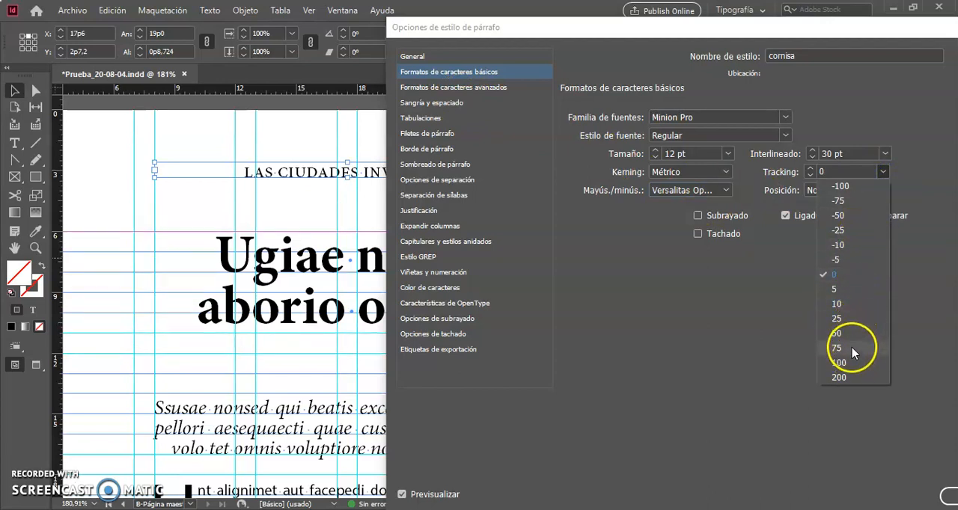
left_click(841, 362)
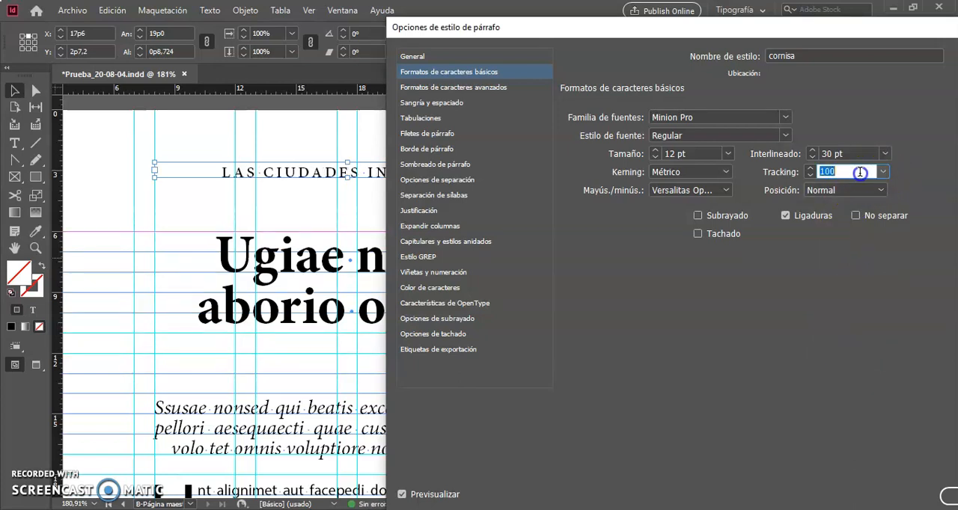
type("20")
left_click(859, 156)
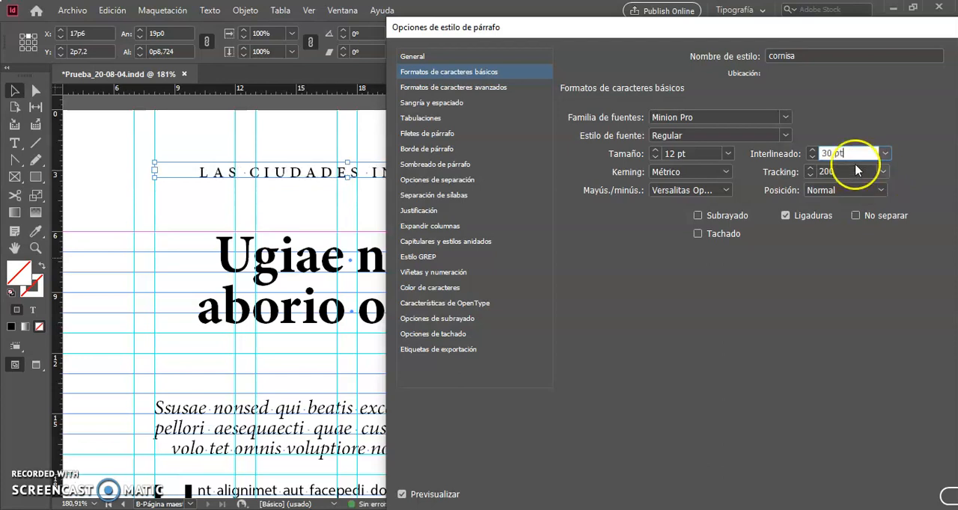
left_click(855, 171)
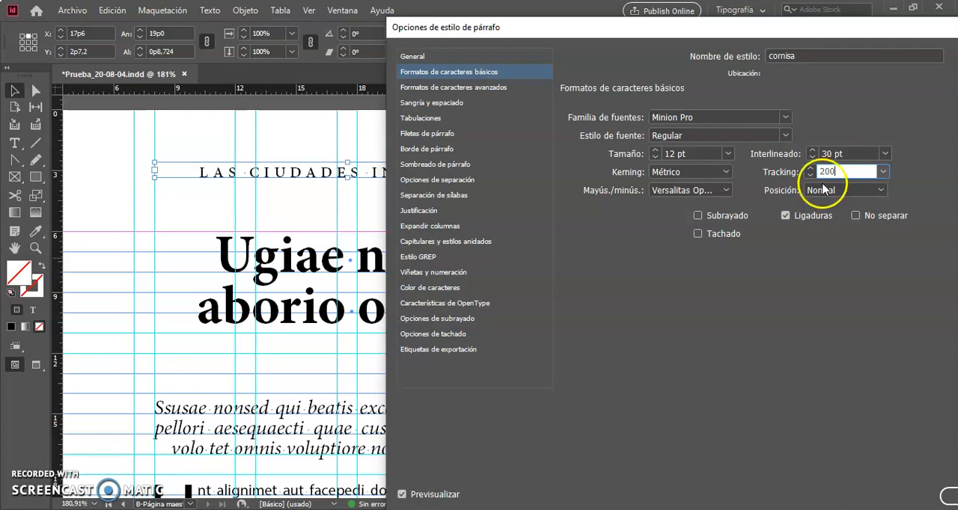
Set the cornisa style's character color to a 50% tint of [Negro] and apply the style changes.
left_click(452, 292)
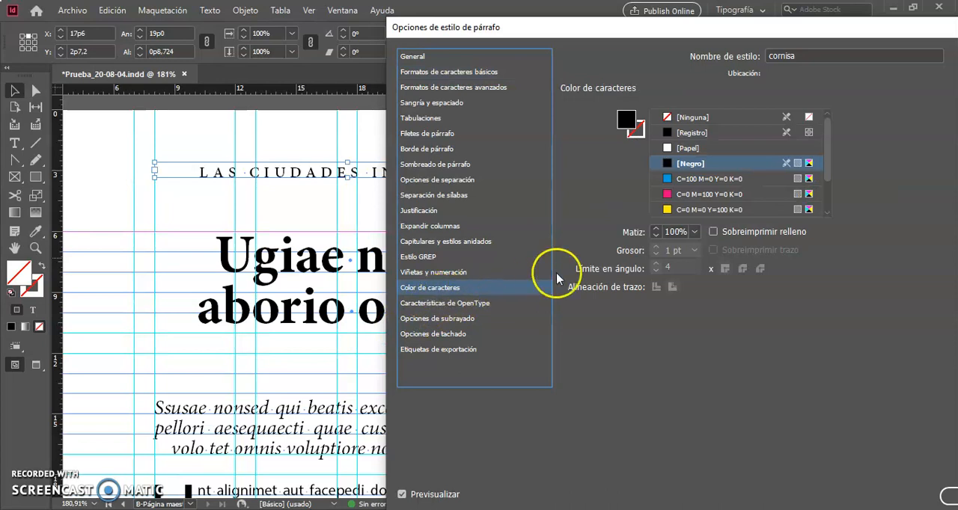
left_click(695, 233)
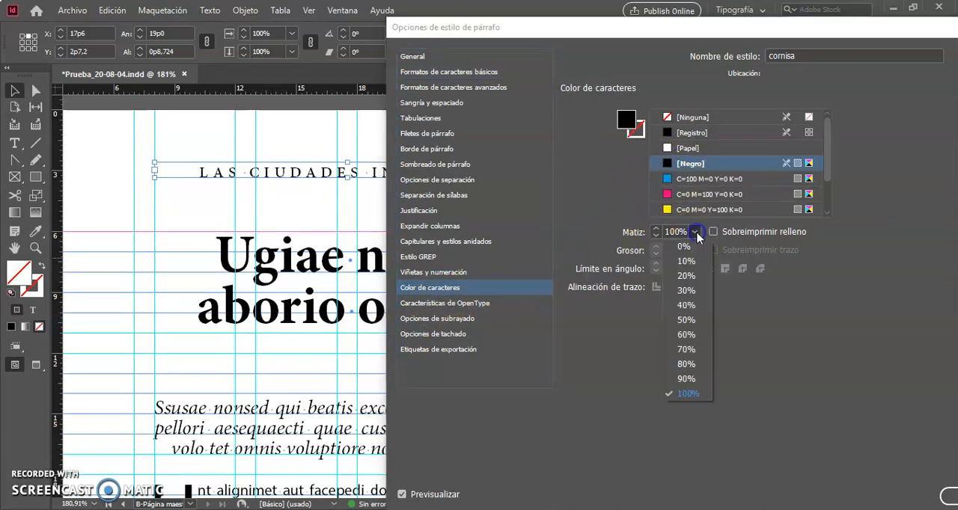
left_click(686, 320)
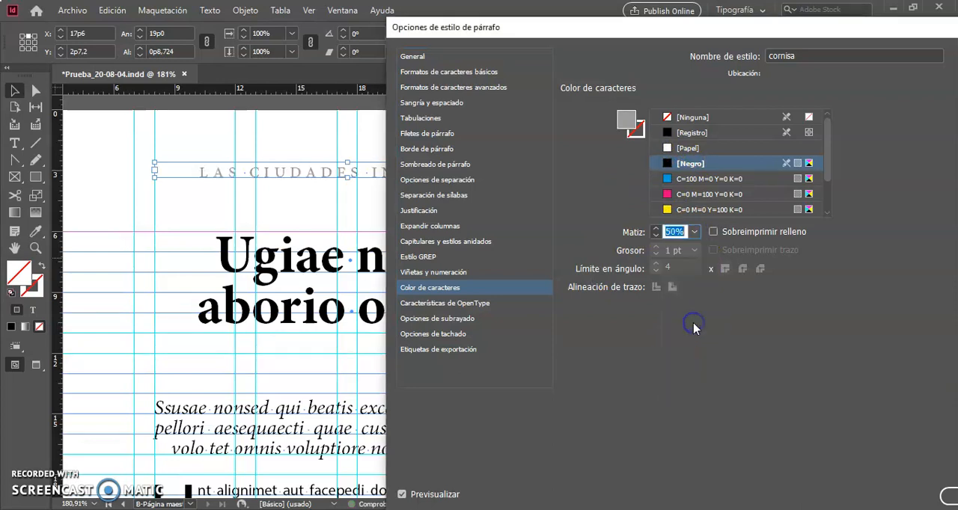
left_click(674, 353)
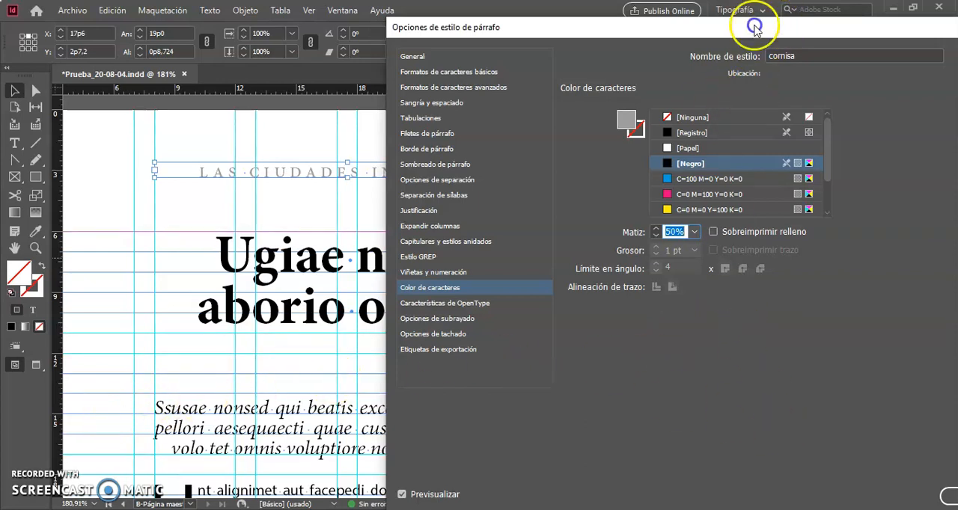
left_click_drag(779, 25, 620, 8)
left_click(811, 481)
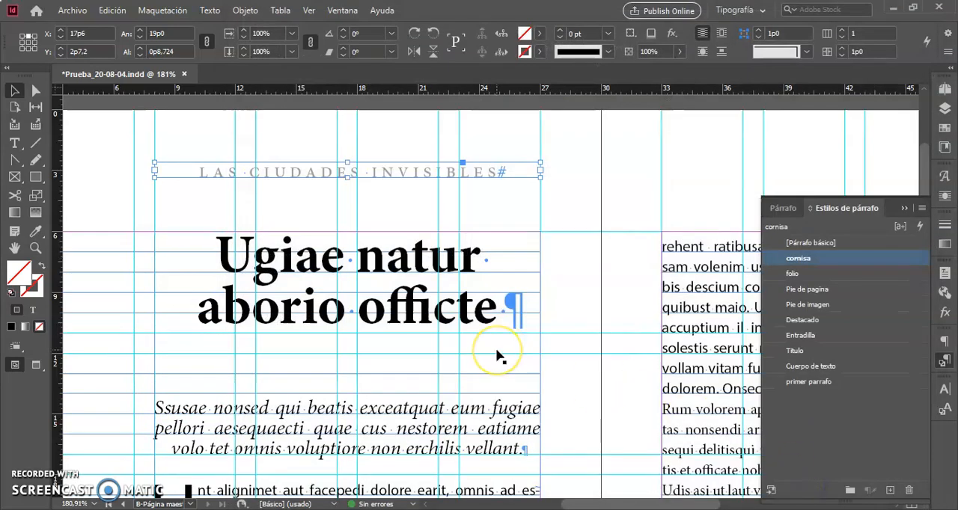
scroll(578, 383, "down", 5)
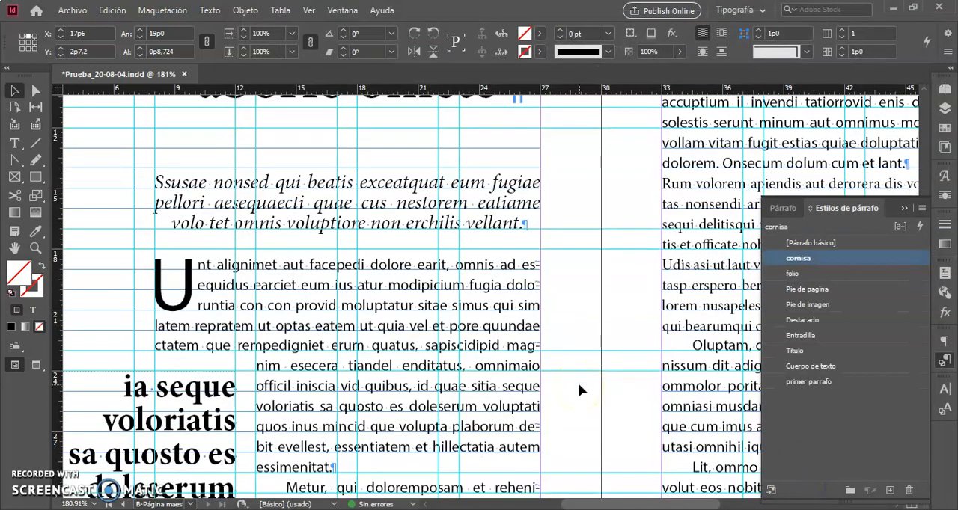